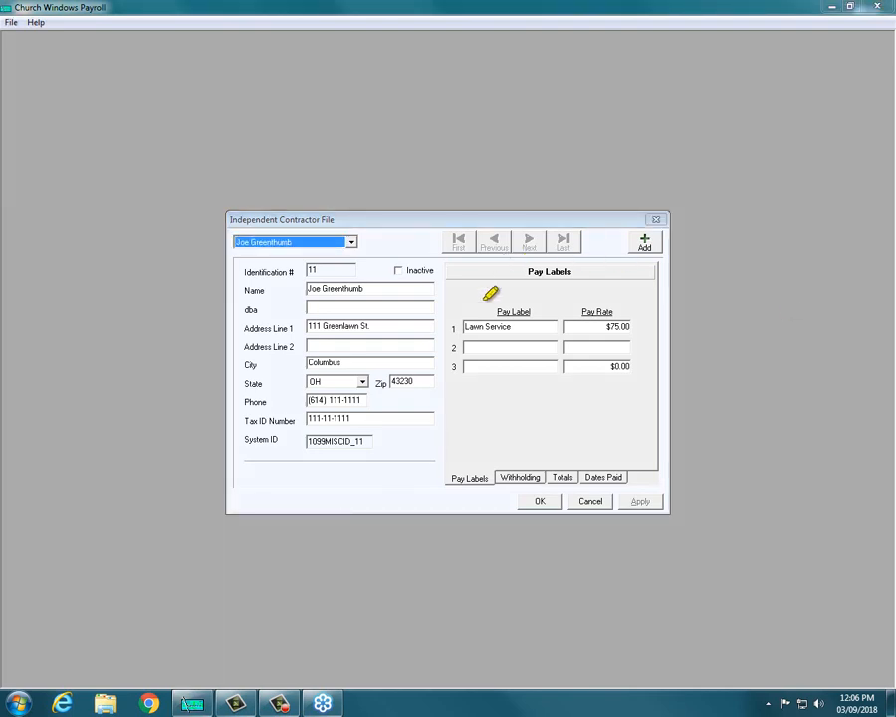
Review the existing contractor's Lawn Service pay label at $75.00, then begin adding a new contractor
{"action": "mouse_move", "coordinate": [466, 308]}
{"action": "left_mouse_down"}
{"action": "mouse_move", "coordinate": [522, 298]}
{"action": "mouse_move", "coordinate": [656, 332]}
{"action": "mouse_move", "coordinate": [592, 400]}
{"action": "mouse_move", "coordinate": [430, 392]}
{"action": "mouse_move", "coordinate": [439, 320]}
{"action": "mouse_move", "coordinate": [584, 309]}
{"action": "left_mouse_up"}
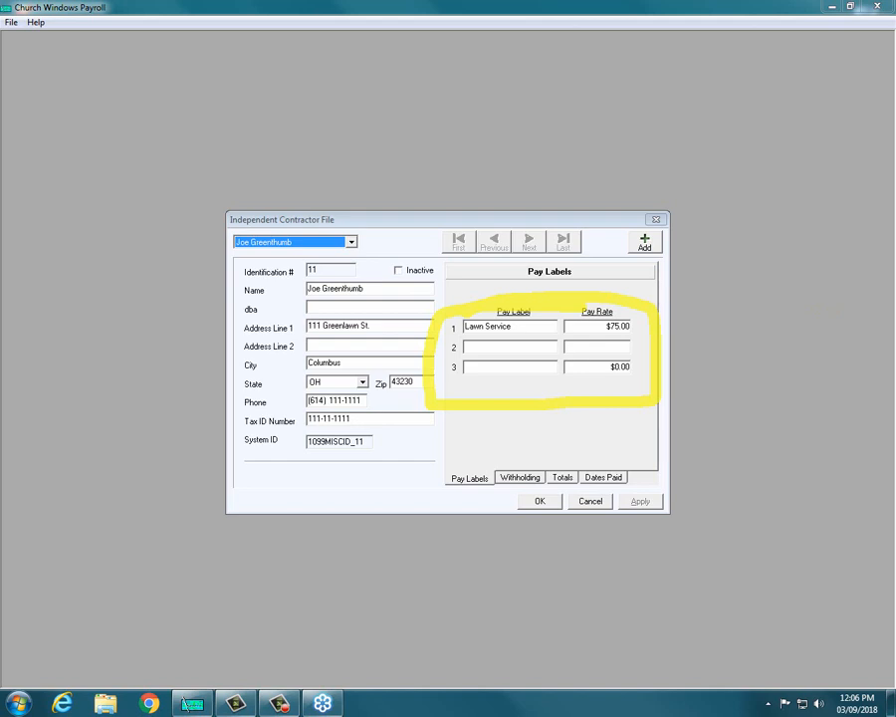
{"action": "key", "text": "Escape"}
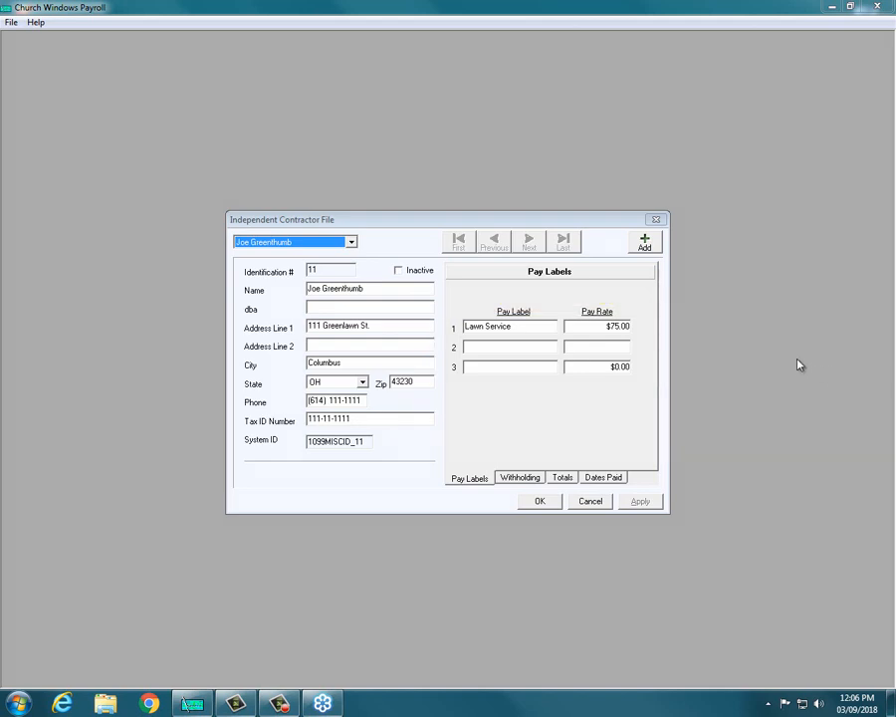
{"action": "left_click", "coordinate": [645, 243]}
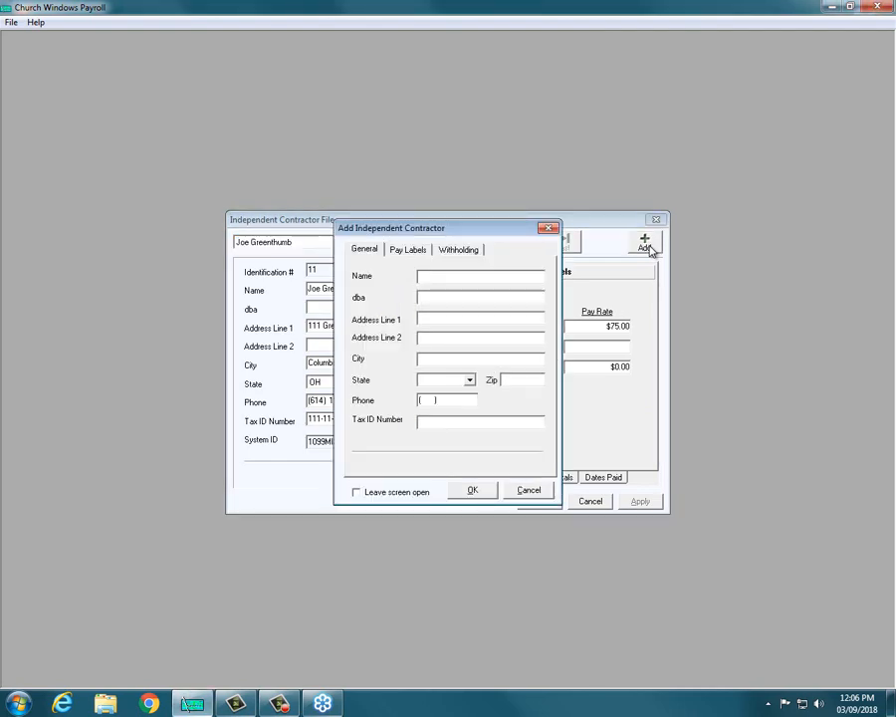
Enter the name Test Contractor and try to save, dismissing the missing pay label warning
{"action": "type", "text": "Test Con"}
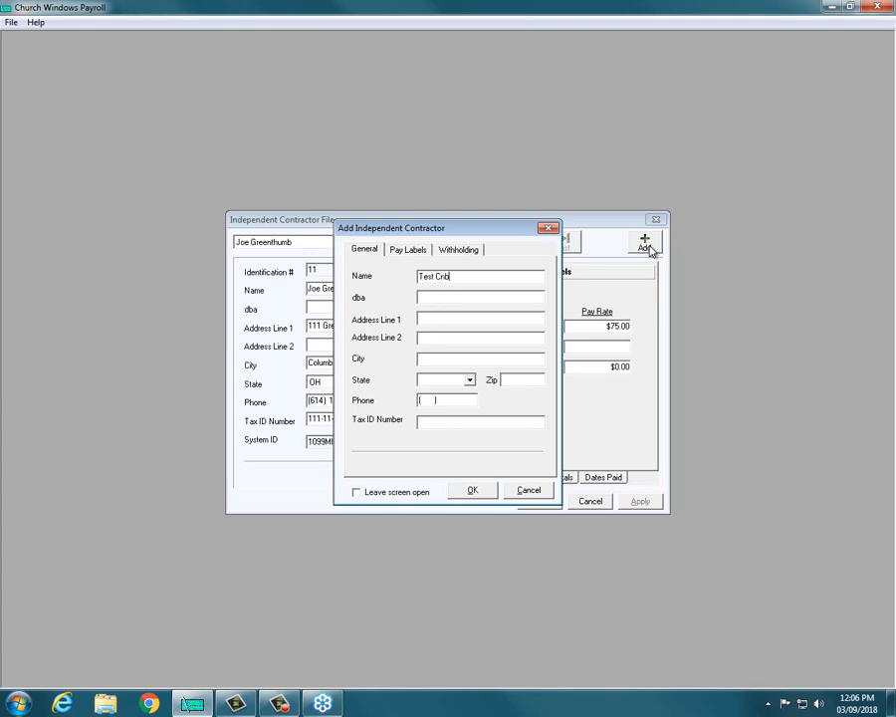
{"action": "type", "text": "tractor"}
{"action": "left_click", "coordinate": [466, 491]}
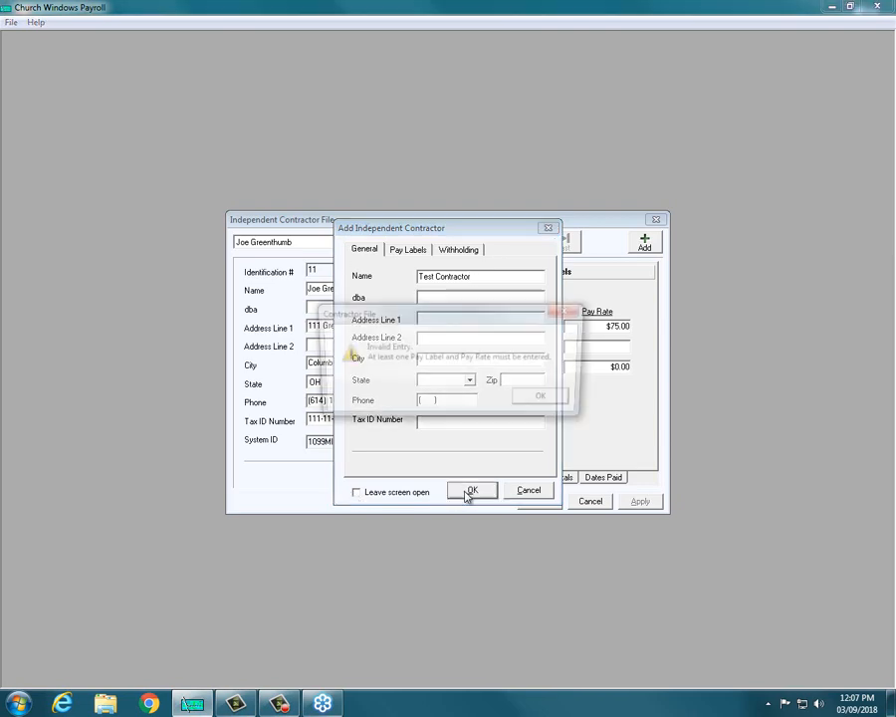
{"action": "left_click", "coordinate": [542, 398]}
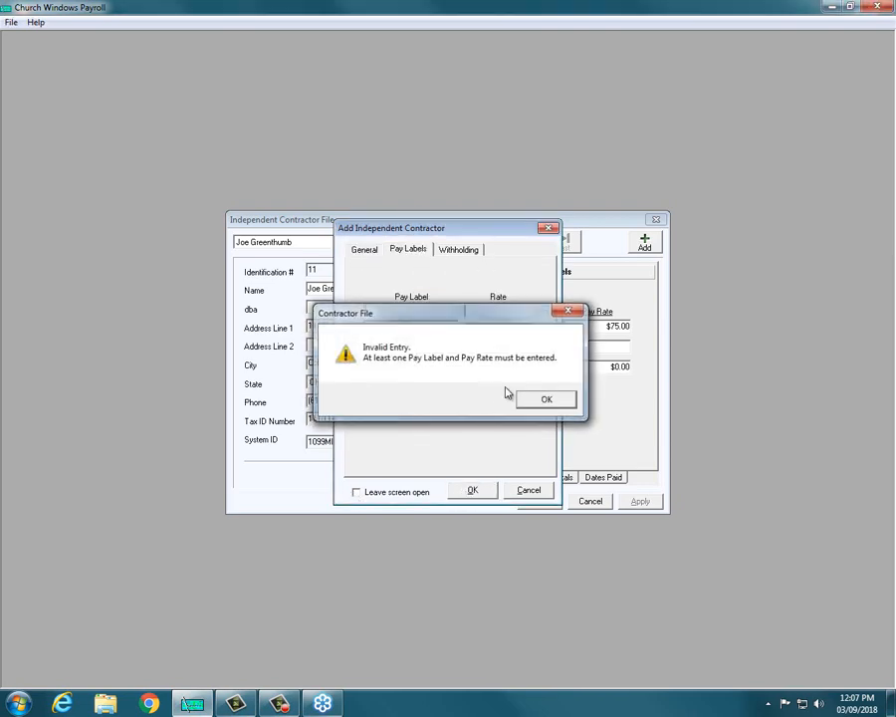
Add a Noodlemaker pay label at $25.00 in row 1 and save the contractor as record 12
{"action": "left_click", "coordinate": [409, 315]}
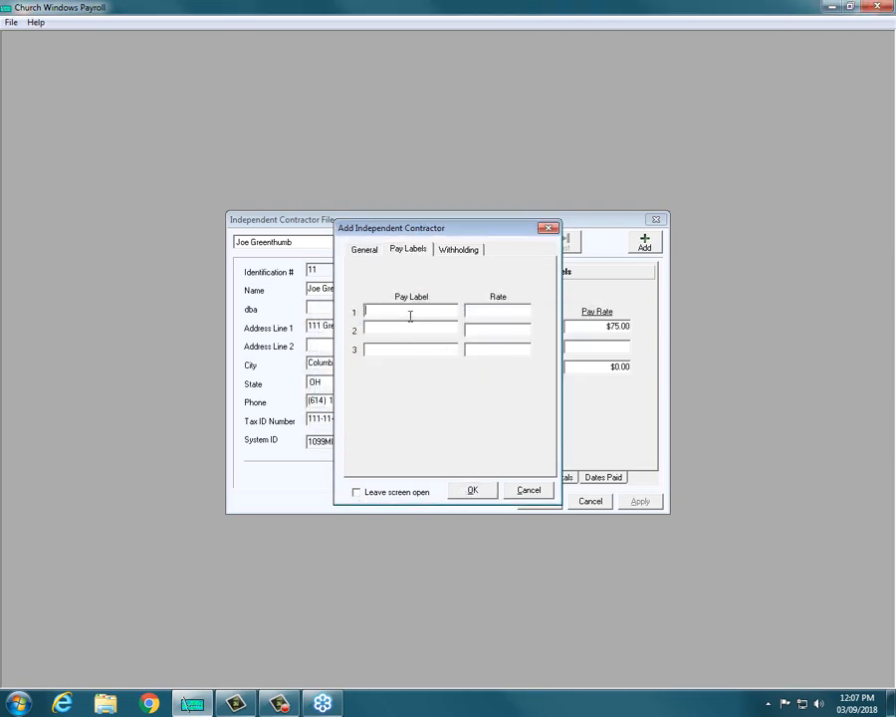
{"action": "left_click", "coordinate": [370, 252]}
{"action": "left_click", "coordinate": [416, 255]}
{"action": "type", "text": "NOodlemaker"}
{"action": "key", "text": "BackSpace"}
{"action": "key", "text": "BackSpace"}
{"action": "type", "text": "oo"}
{"action": "type", "text": "25.00"}
{"action": "left_click", "coordinate": [472, 492]}
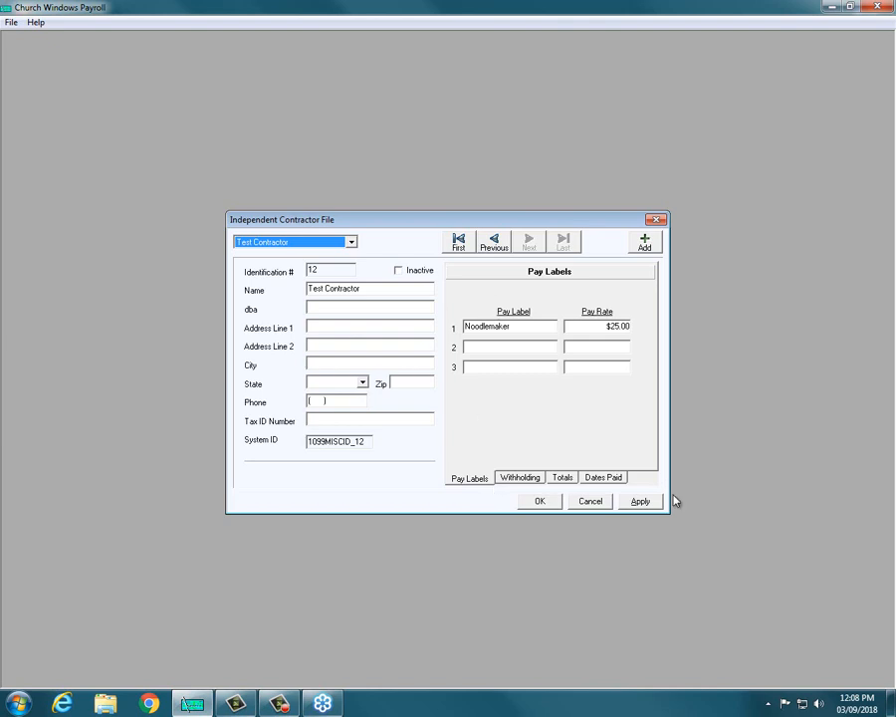
Display Test Contractor's withholding: backup federal withholding off, state withholding $0.00
{"action": "left_click", "coordinate": [187, 703]}
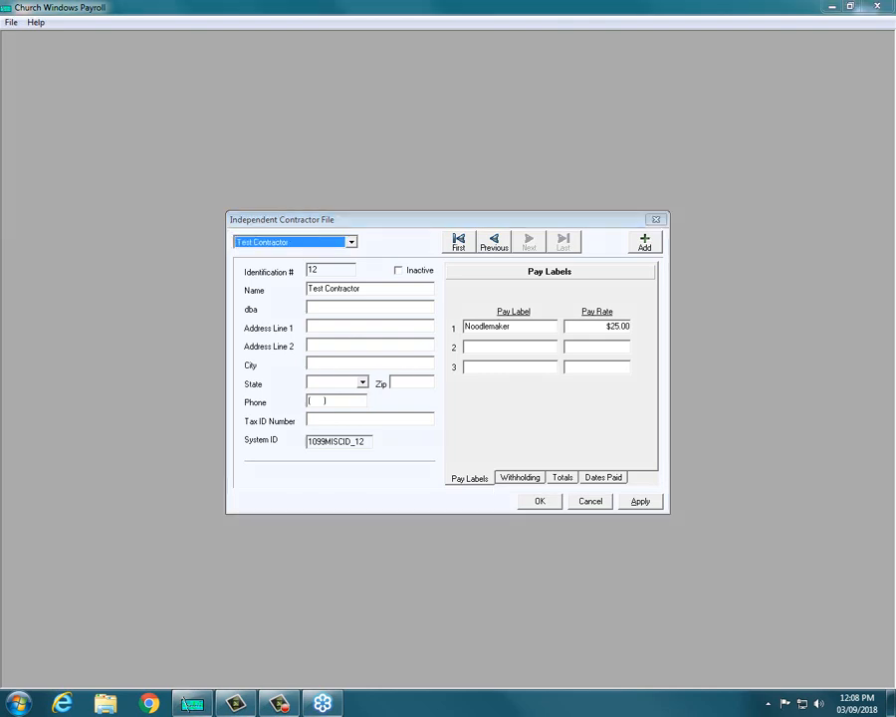
{"action": "mouse_move", "coordinate": [448, 453]}
{"action": "left_mouse_down"}
{"action": "mouse_move", "coordinate": [558, 453]}
{"action": "mouse_move", "coordinate": [674, 472]}
{"action": "mouse_move", "coordinate": [426, 486]}
{"action": "mouse_move", "coordinate": [431, 460]}
{"action": "mouse_move", "coordinate": [534, 455]}
{"action": "left_mouse_up"}
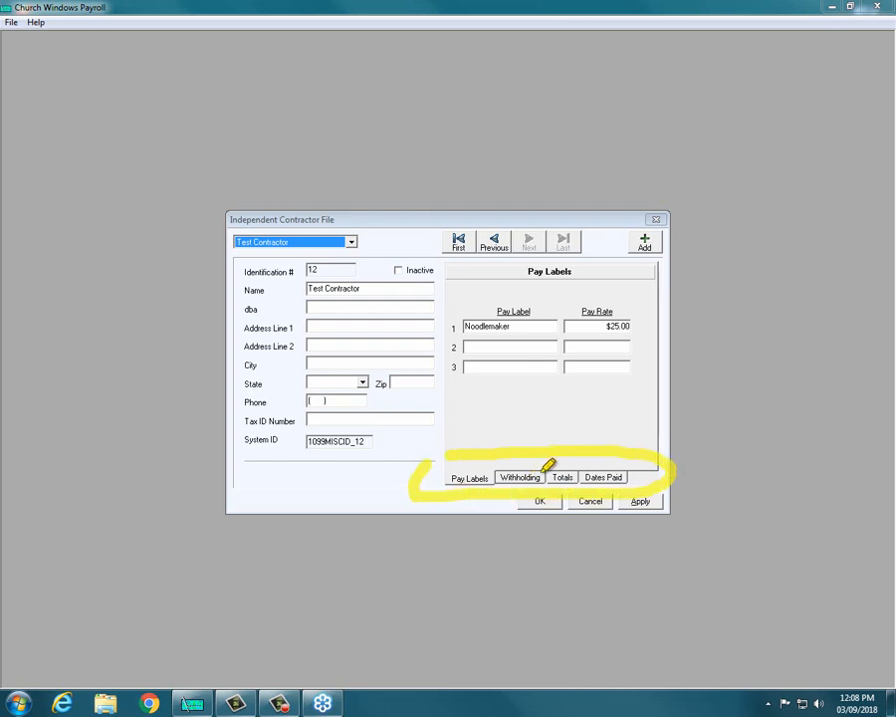
{"action": "left_click_drag", "start_coordinate": [641, 476], "coordinate": [471, 473]}
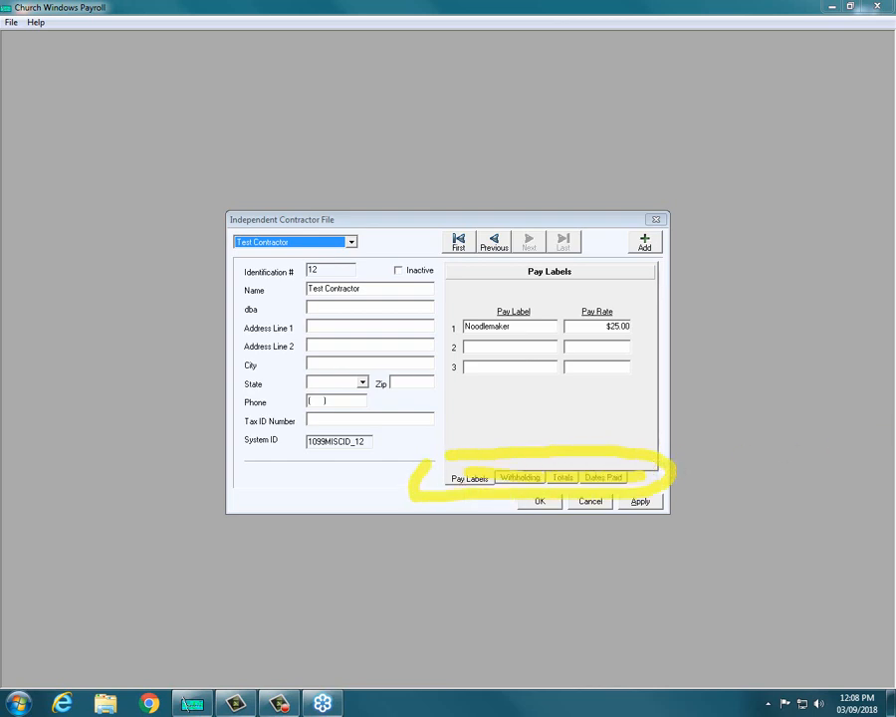
{"action": "key", "text": "Escape"}
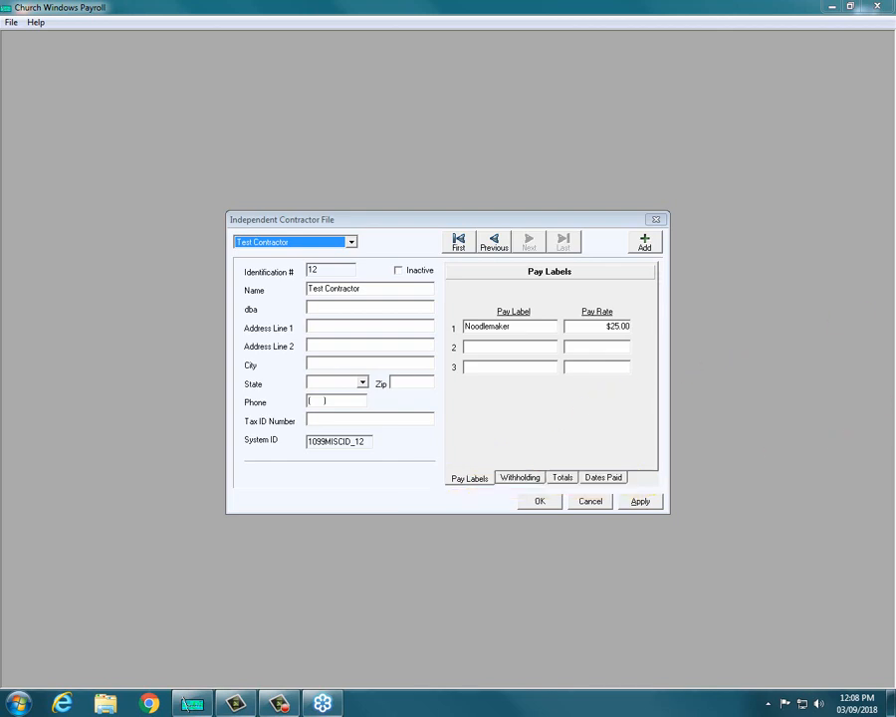
{"action": "left_click", "coordinate": [528, 478]}
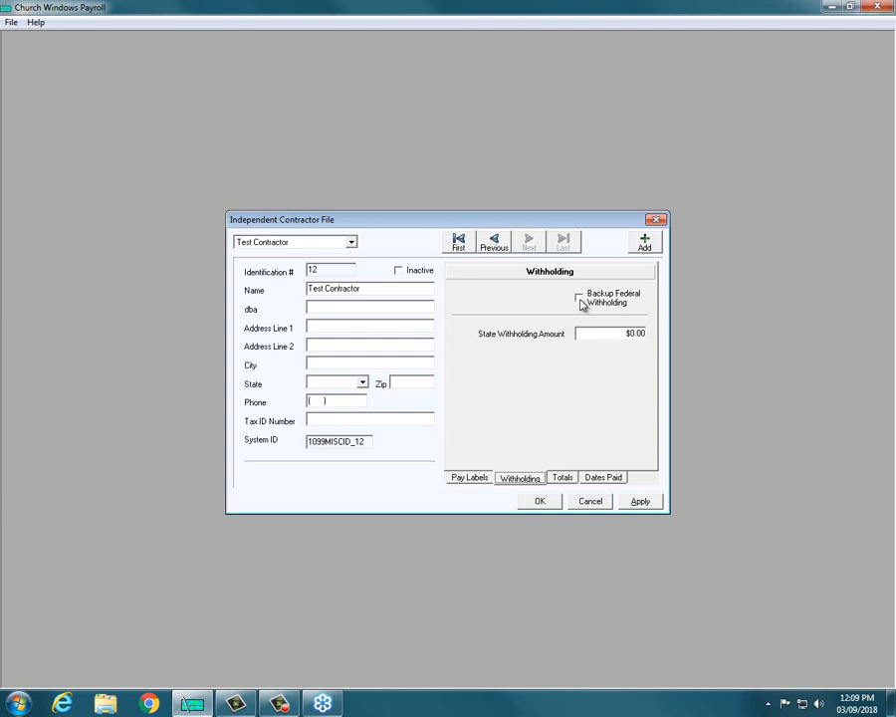
Turn on Backup Federal Withholding and view the contractor's year-to-date and quarterly totals
{"action": "left_click", "coordinate": [579, 298]}
{"action": "left_click", "coordinate": [563, 477]}
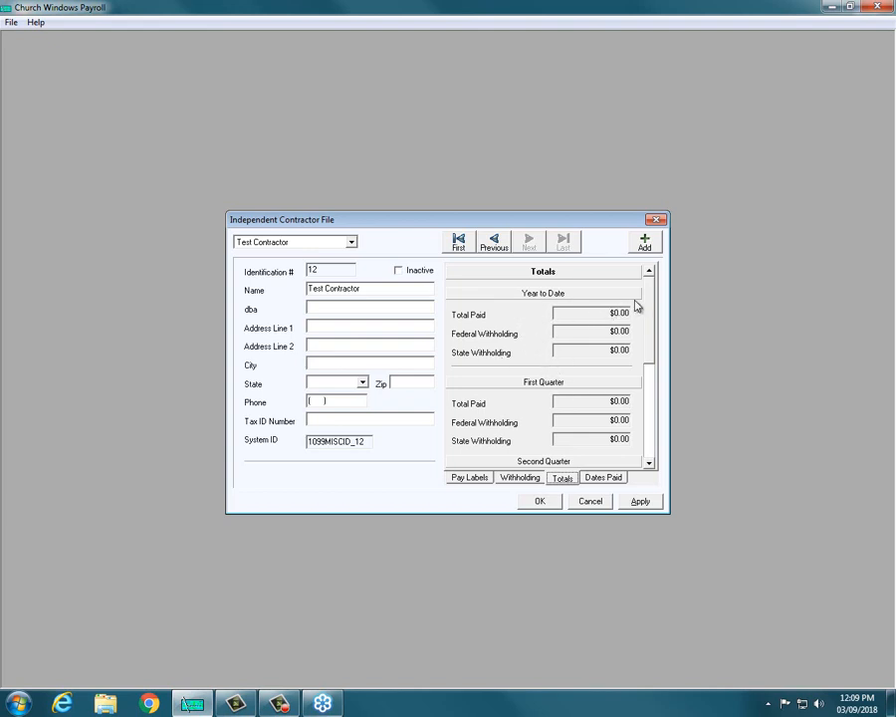
Check the Dates Paid history, then apply and save Test Contractor's changes and close the file
{"action": "left_click_drag", "start_coordinate": [649, 306], "coordinate": [644, 398]}
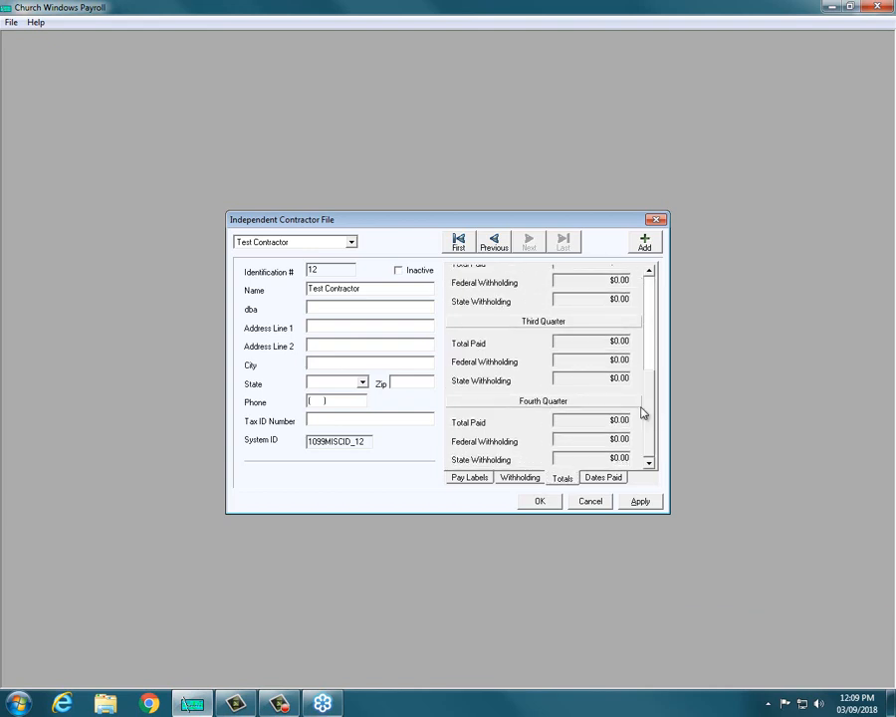
{"action": "left_click", "coordinate": [609, 478]}
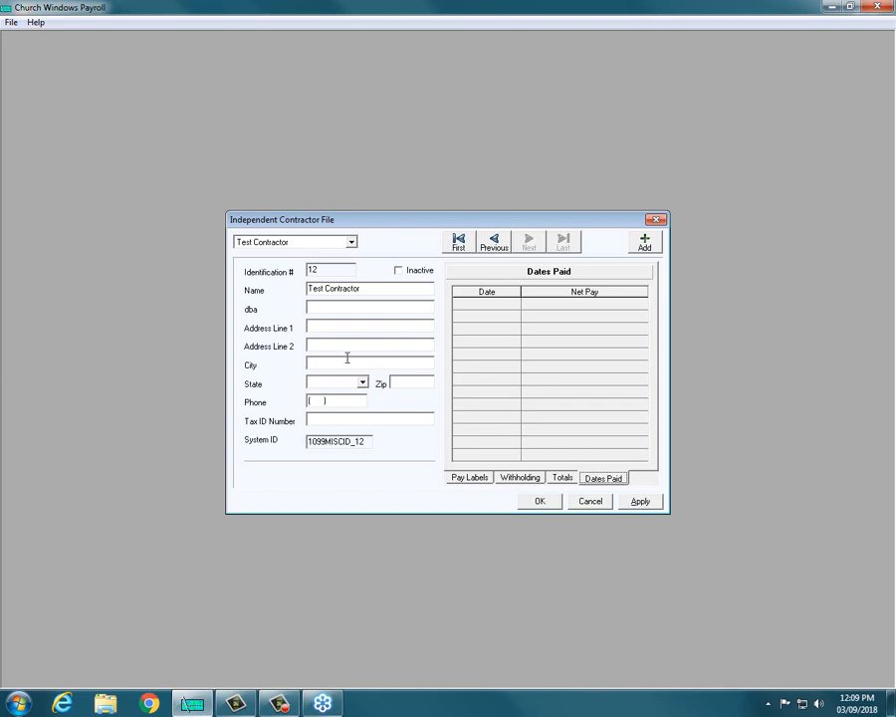
{"action": "left_click", "coordinate": [647, 506]}
{"action": "left_click", "coordinate": [556, 505]}
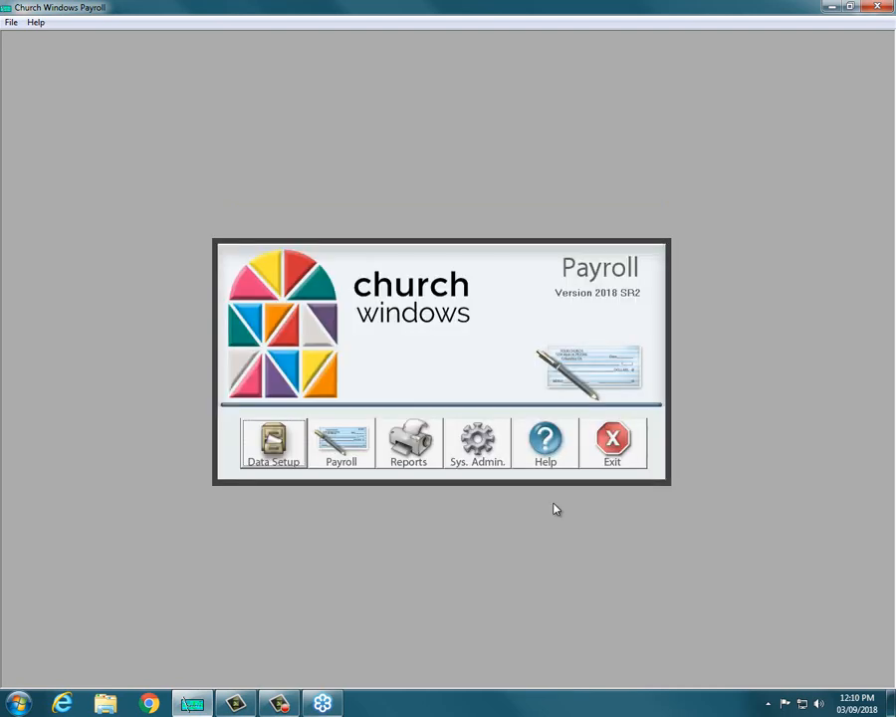
{"action": "left_click", "coordinate": [483, 445]}
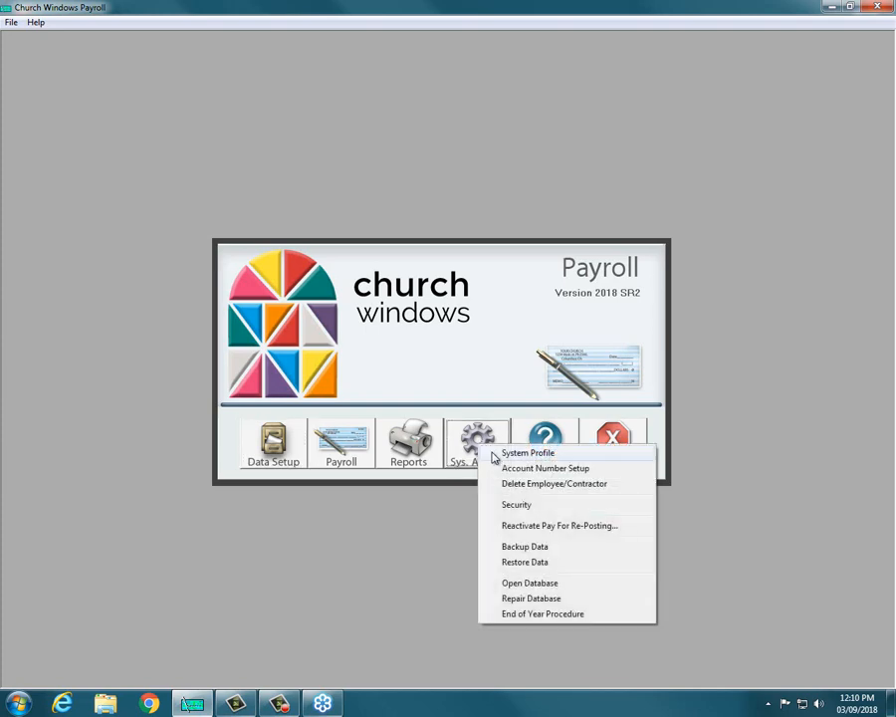
{"action": "left_click", "coordinate": [498, 468]}
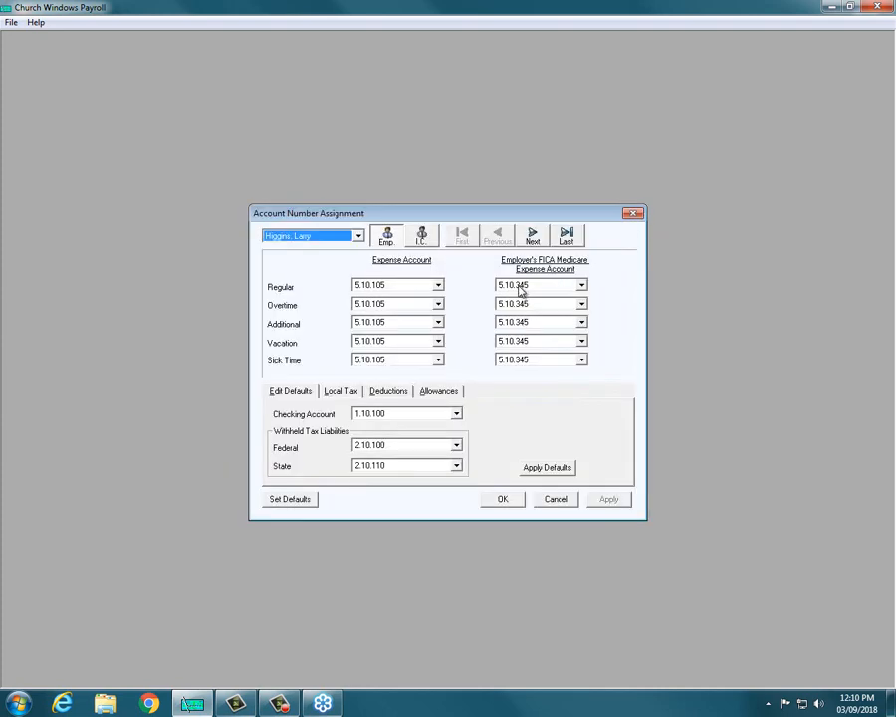
{"action": "left_click", "coordinate": [424, 237]}
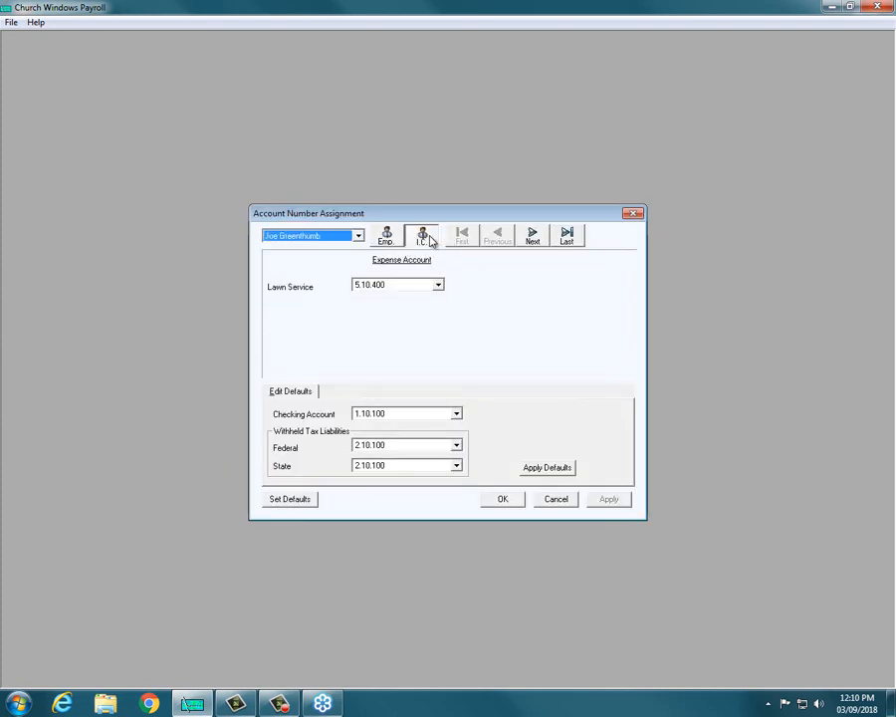
{"action": "left_click", "coordinate": [357, 236]}
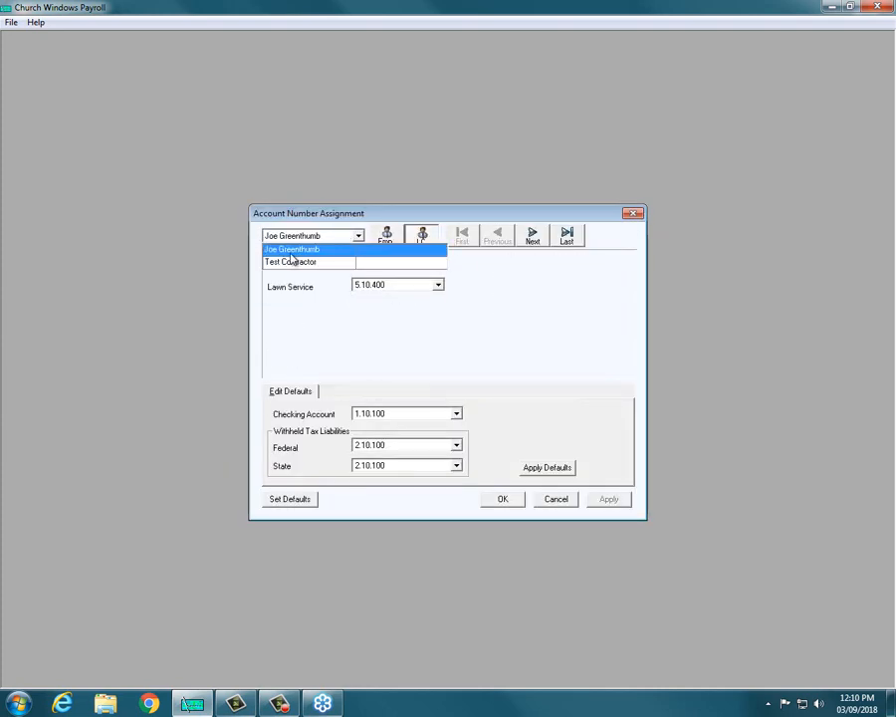
{"action": "left_click", "coordinate": [286, 260]}
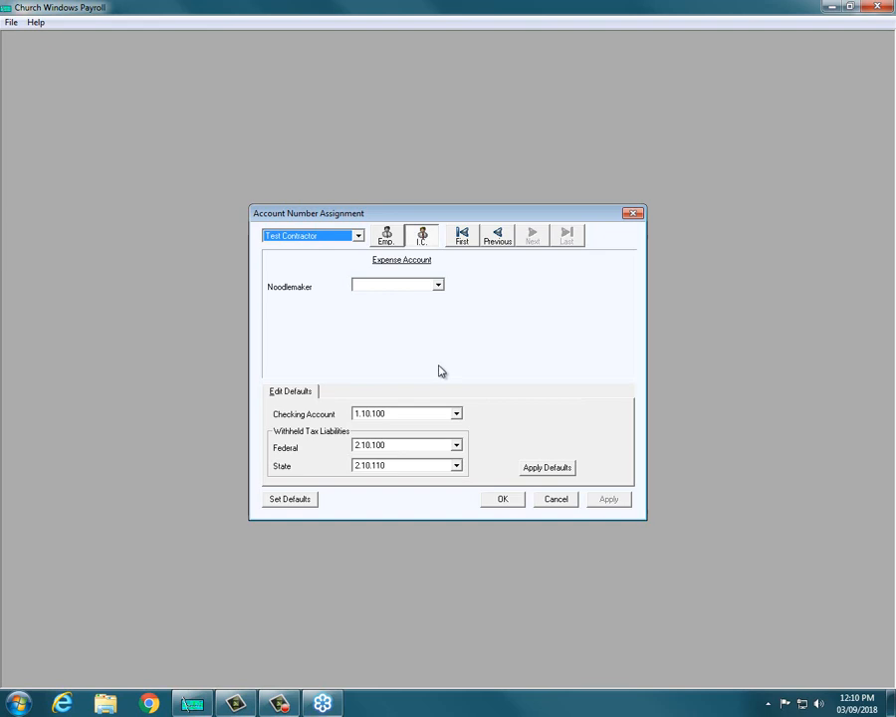
{"action": "left_click", "coordinate": [541, 500]}
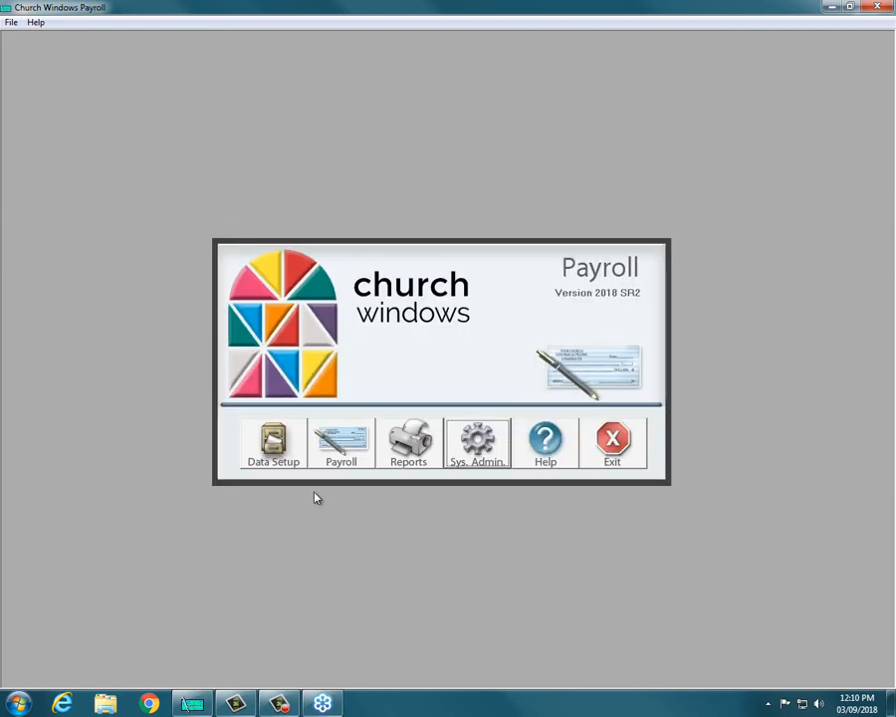
Open the Employee File, browse records with Next, Previous and First, then start a new employee
{"action": "left_click", "coordinate": [273, 441]}
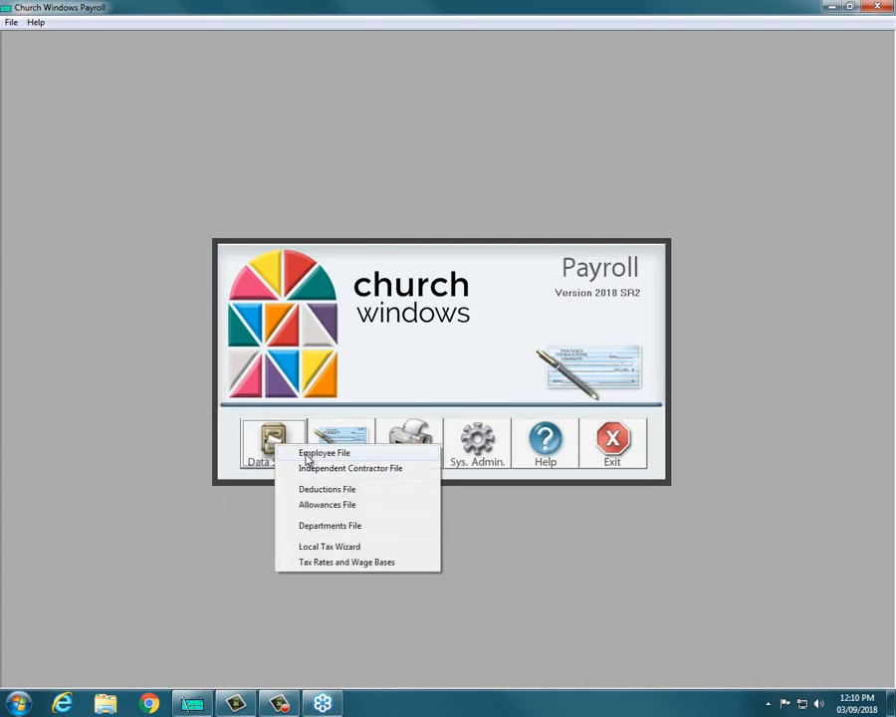
{"action": "left_click", "coordinate": [311, 454]}
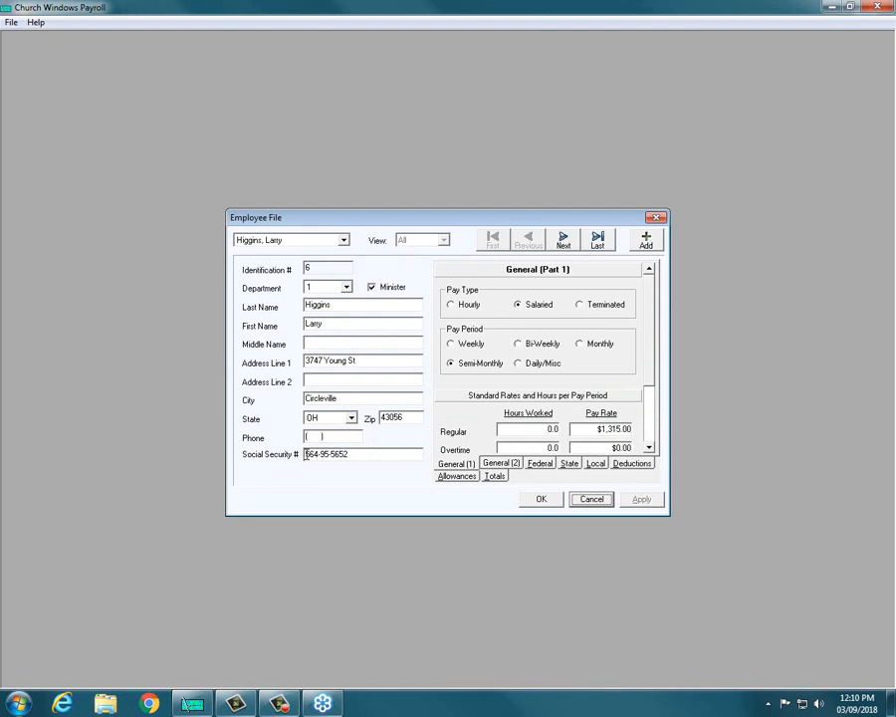
{"action": "left_click", "coordinate": [342, 240]}
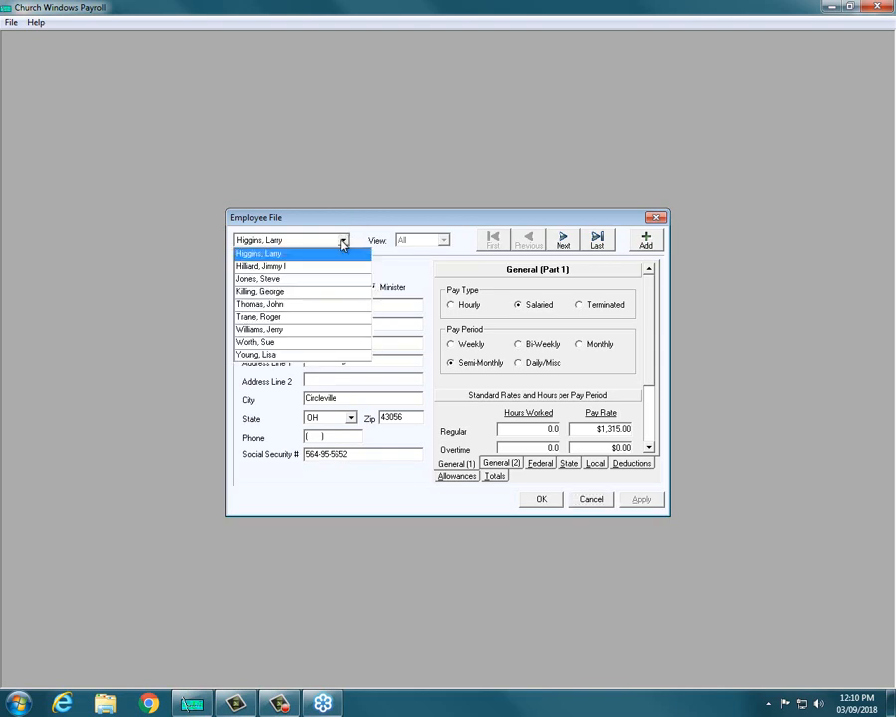
{"action": "left_click", "coordinate": [348, 220]}
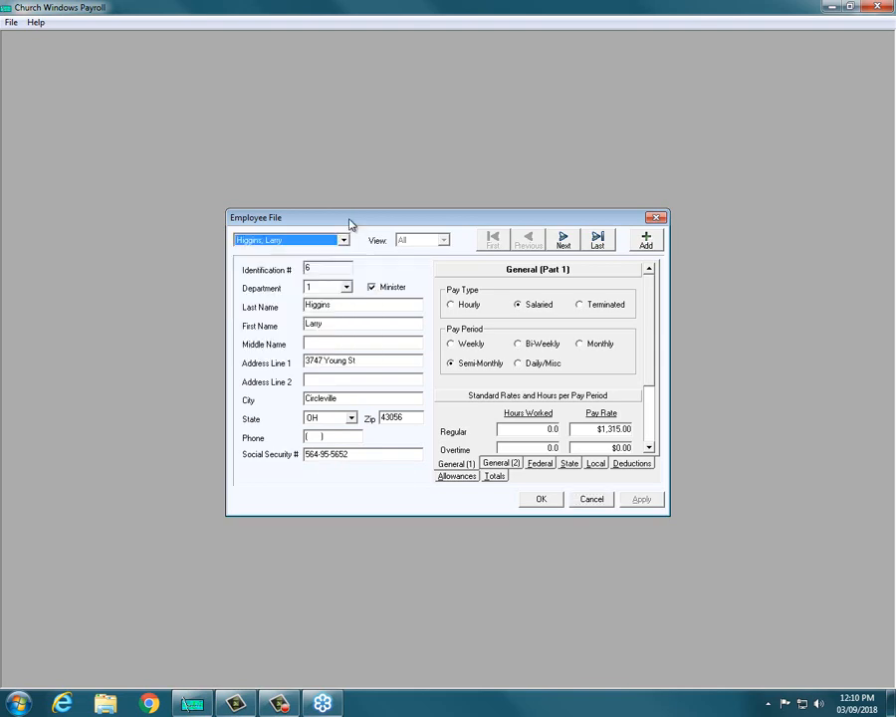
{"action": "left_click", "coordinate": [563, 240]}
{"action": "left_click", "coordinate": [562, 240]}
{"action": "left_click", "coordinate": [526, 240]}
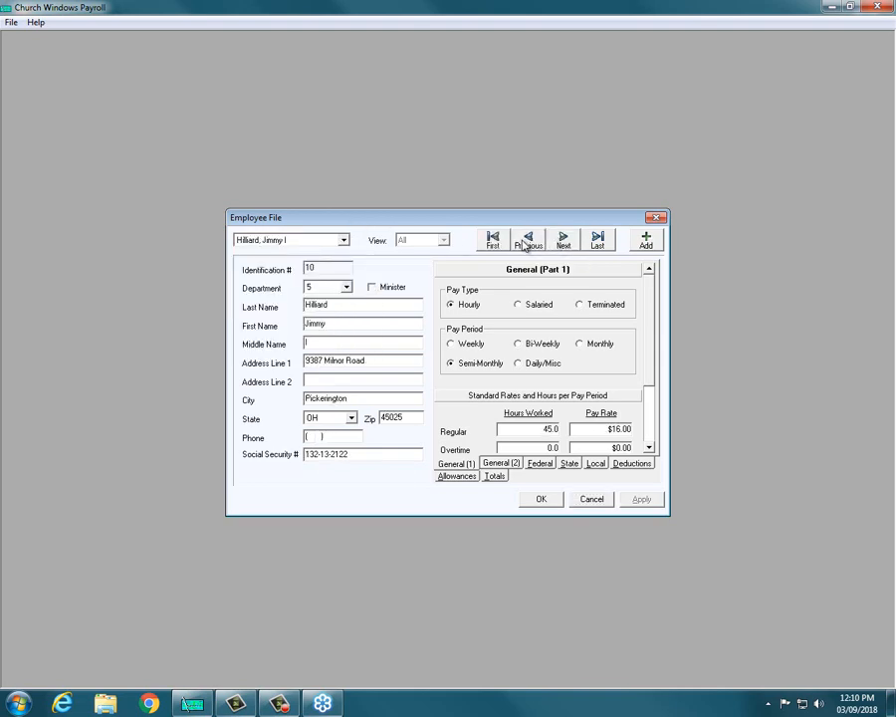
{"action": "left_click", "coordinate": [492, 240]}
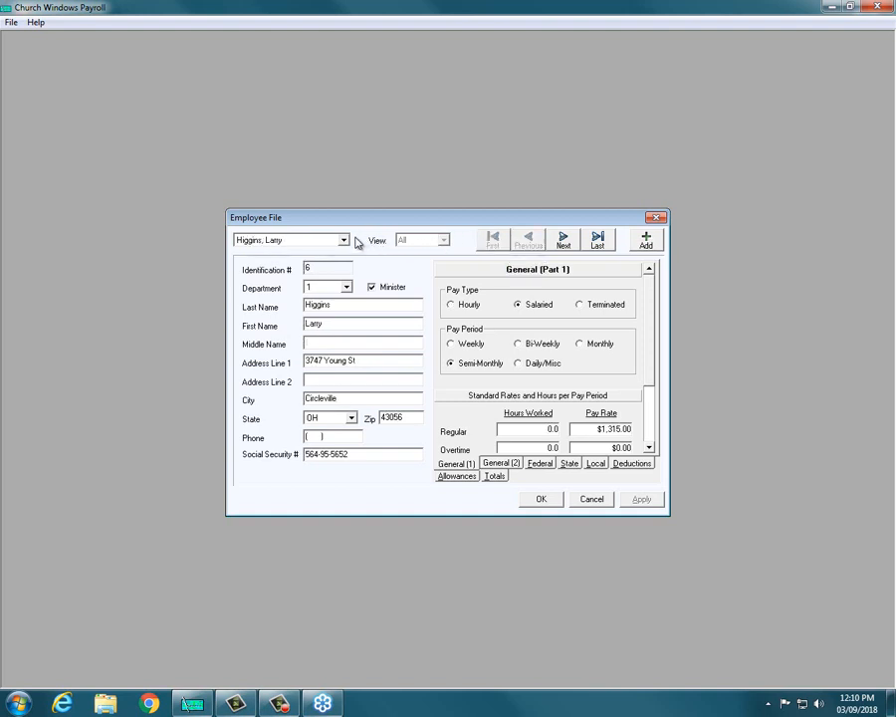
{"action": "left_click", "coordinate": [646, 243]}
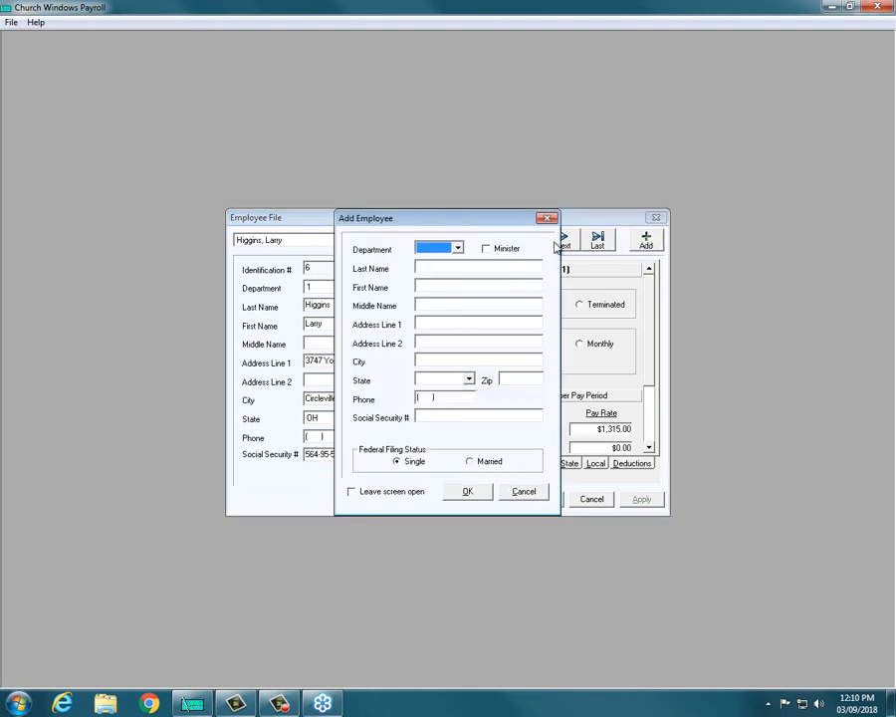
Assign the new hire to department 3 (Music) and enter their last name, first name, home address and zip code
{"action": "left_click_drag", "start_coordinate": [506, 224], "coordinate": [499, 199]}
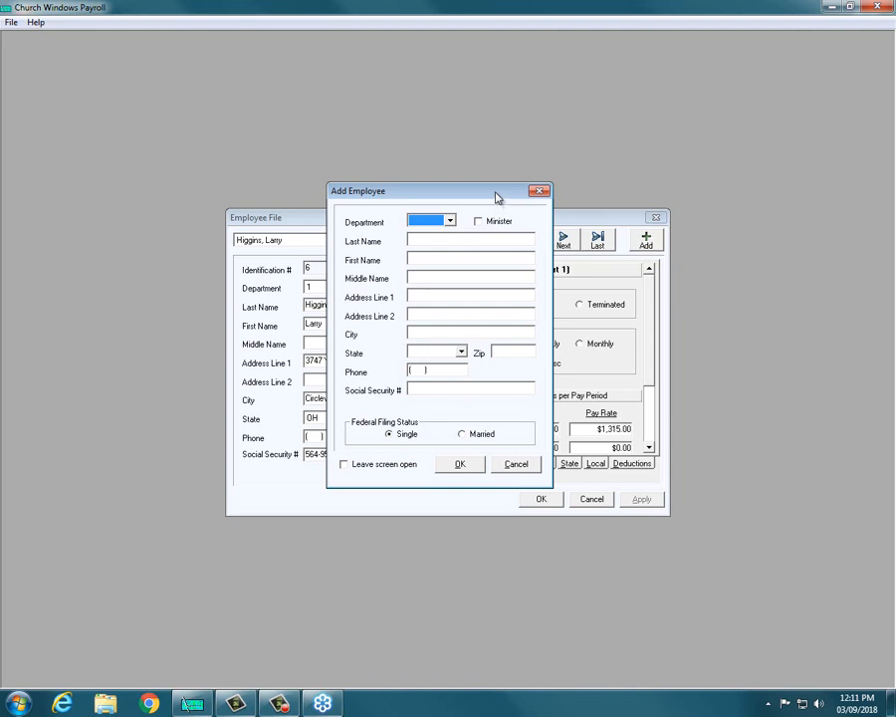
{"action": "left_click", "coordinate": [448, 220]}
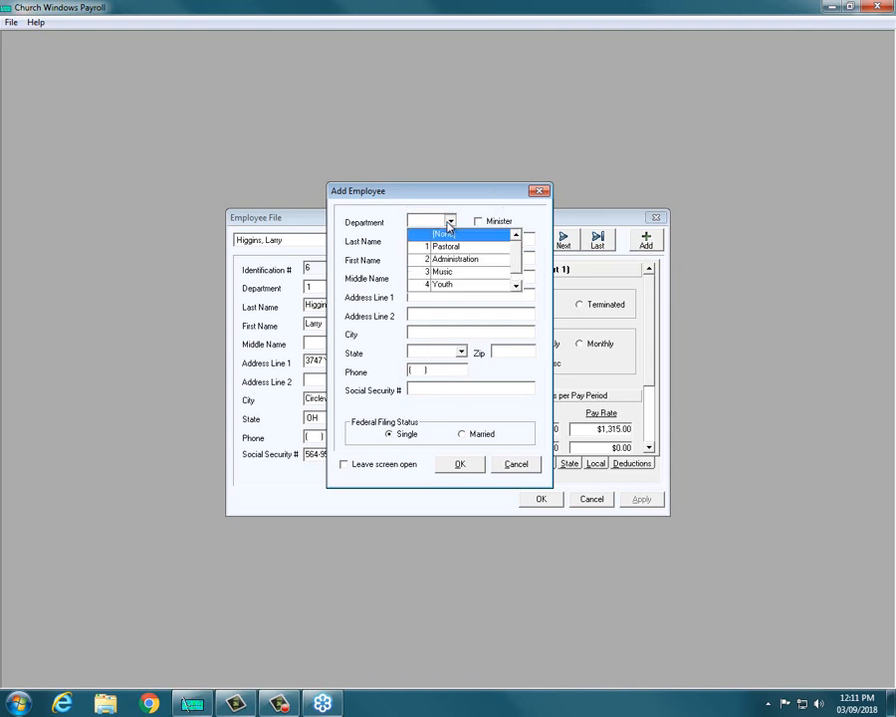
{"action": "left_click", "coordinate": [445, 274]}
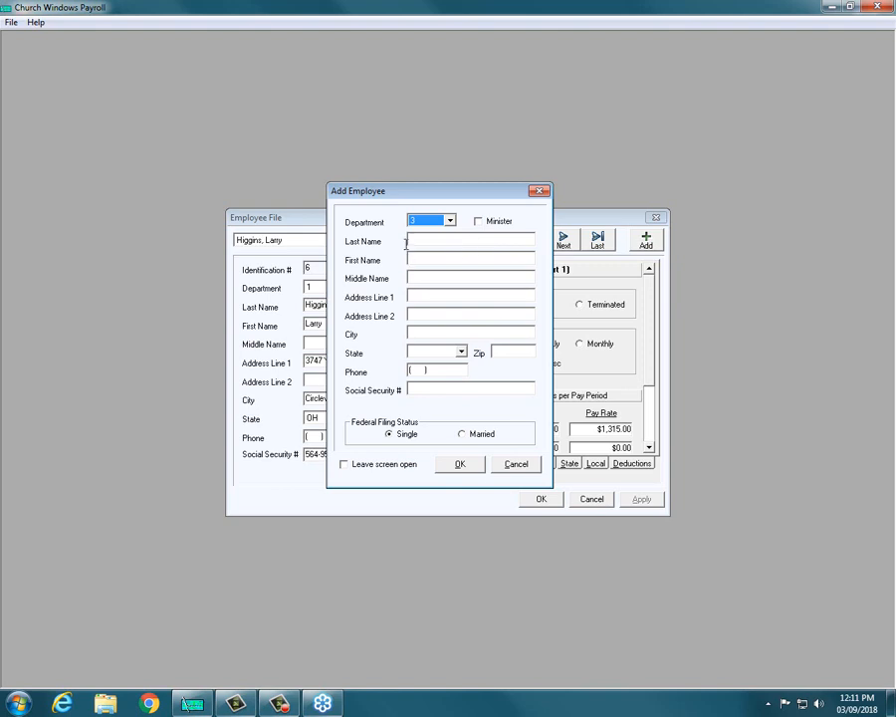
{"action": "left_click", "coordinate": [438, 243]}
{"action": "type", "text": "James"}
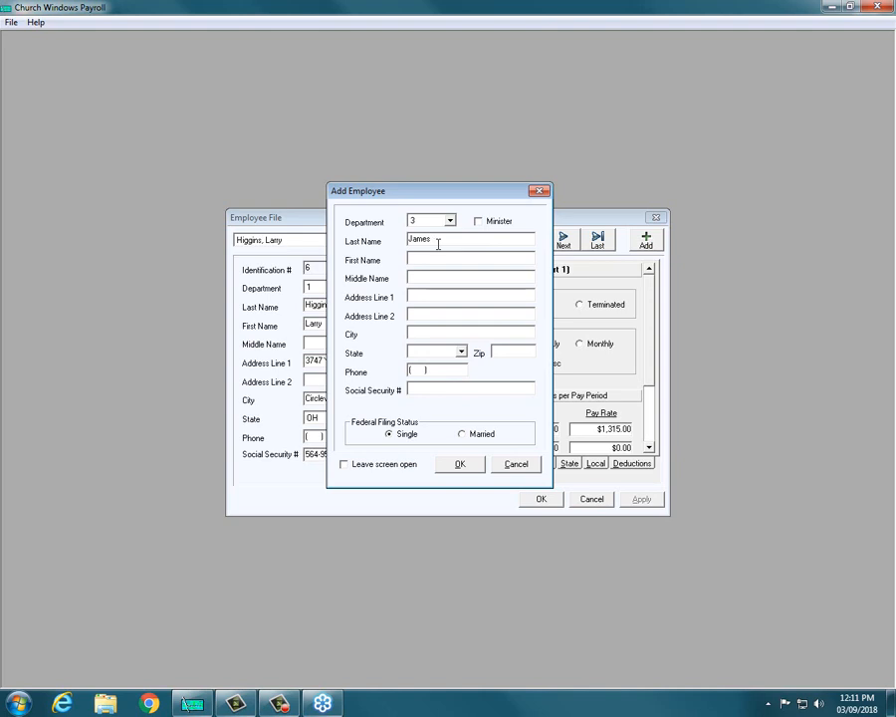
{"action": "key", "text": "Tab"}
{"action": "type", "text": "Emma"}
{"action": "key", "text": "Tab"}
{"action": "type", "text": "231 Ocean View Dr"}
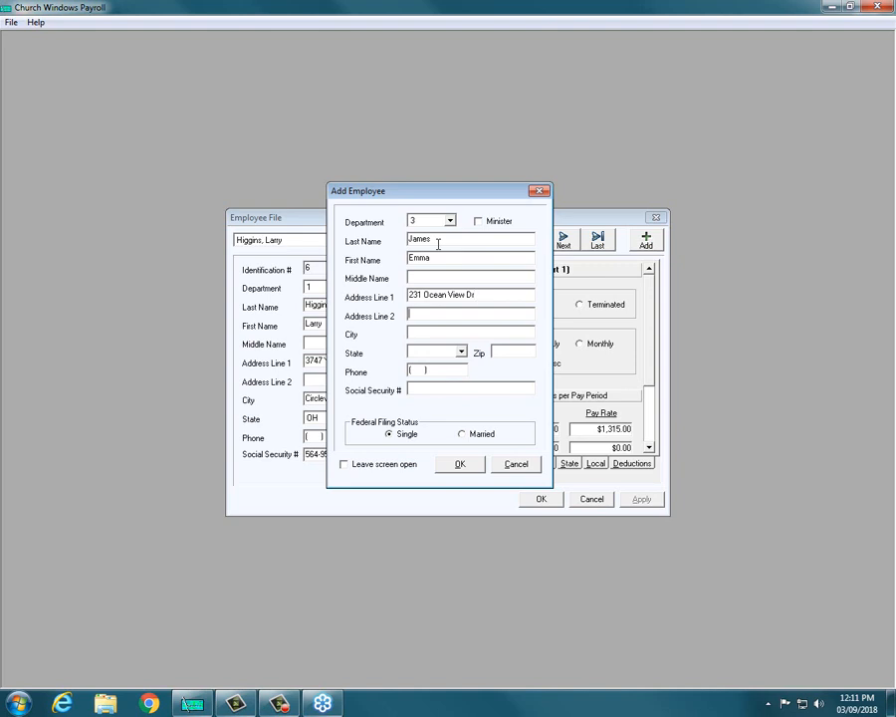
{"action": "type", "text": "Gahanna"}
{"action": "type", "text": "OH"}
{"action": "key", "text": "Tab"}
{"action": "type", "text": "43230"}
{"action": "key", "text": "Tab"}
Enter the employee's Social Security number in dashed format, replacing a mistyped entry
{"action": "left_click", "coordinate": [470, 392]}
{"action": "type", "text": "12346"}
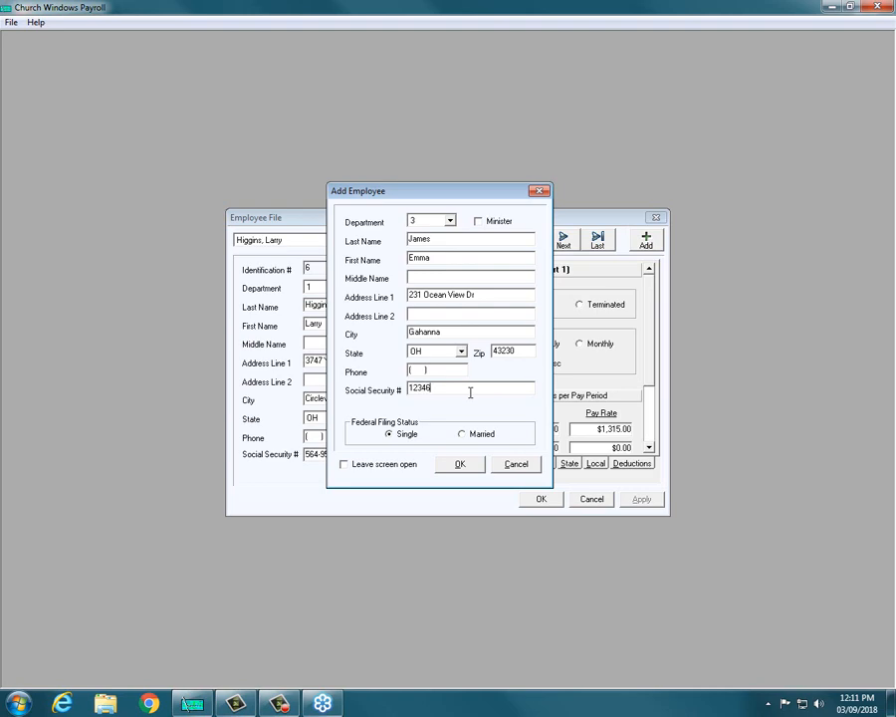
{"action": "type", "text": "2122"}
{"action": "key", "text": "Tab"}
{"action": "key", "text": "shift+Tab"}
{"action": "key", "text": "BackSpace"}
{"action": "type", "text": "123-13-2122"}
Save the new employee as record 13 in department 3 and acknowledge the account-number reminder
{"action": "left_click", "coordinate": [457, 466]}
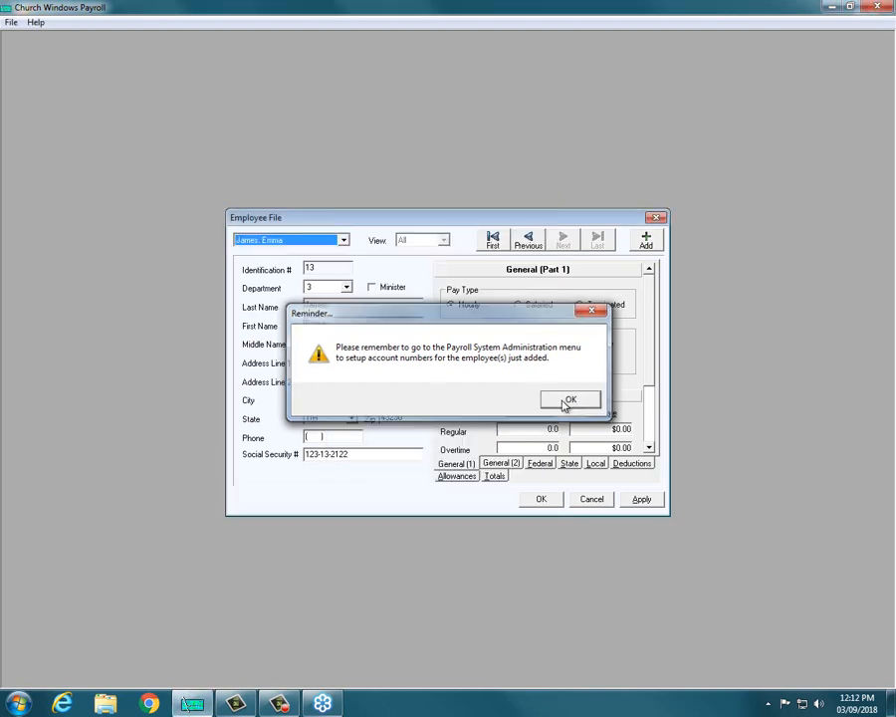
{"action": "left_click", "coordinate": [565, 400]}
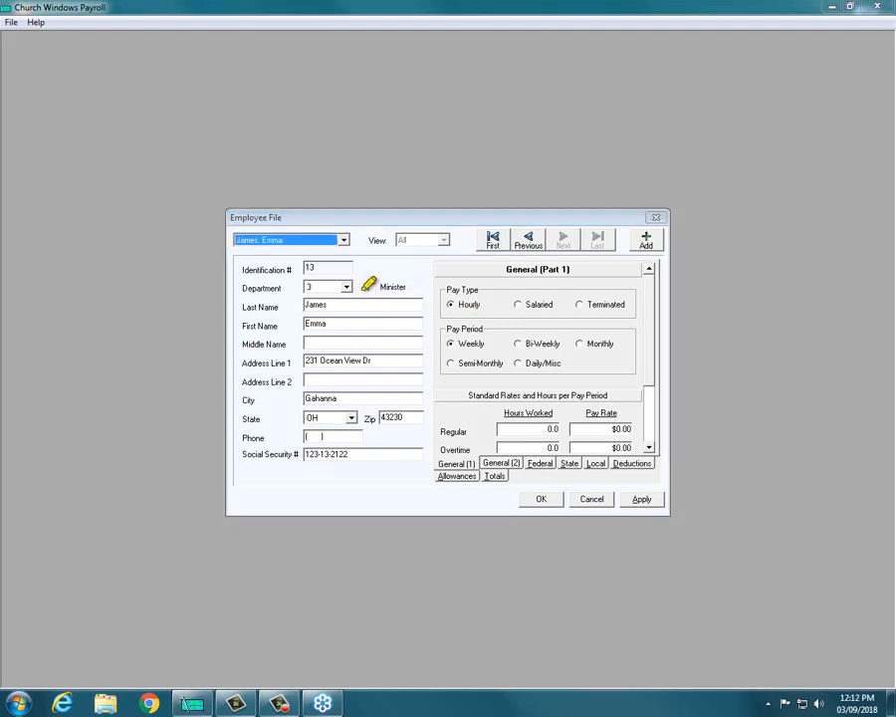
{"action": "mouse_move", "coordinate": [232, 223]}
{"action": "left_mouse_down"}
{"action": "mouse_move", "coordinate": [383, 215]}
{"action": "mouse_move", "coordinate": [286, 261]}
{"action": "mouse_move", "coordinate": [224, 216]}
{"action": "left_mouse_up"}
{"action": "left_click_drag", "start_coordinate": [450, 305], "coordinate": [558, 305]}
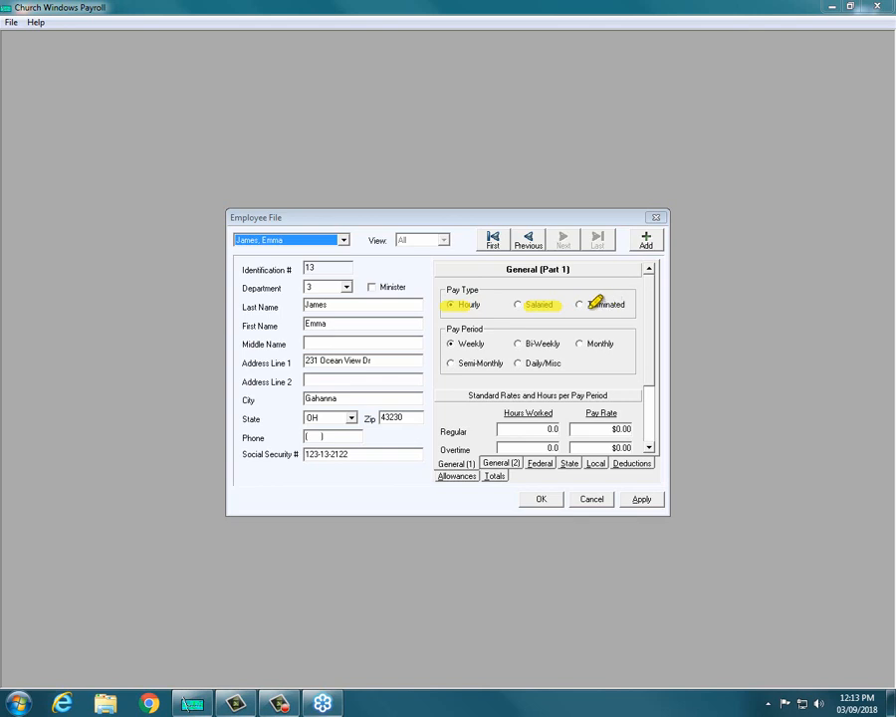
{"action": "left_click_drag", "start_coordinate": [579, 306], "coordinate": [644, 307]}
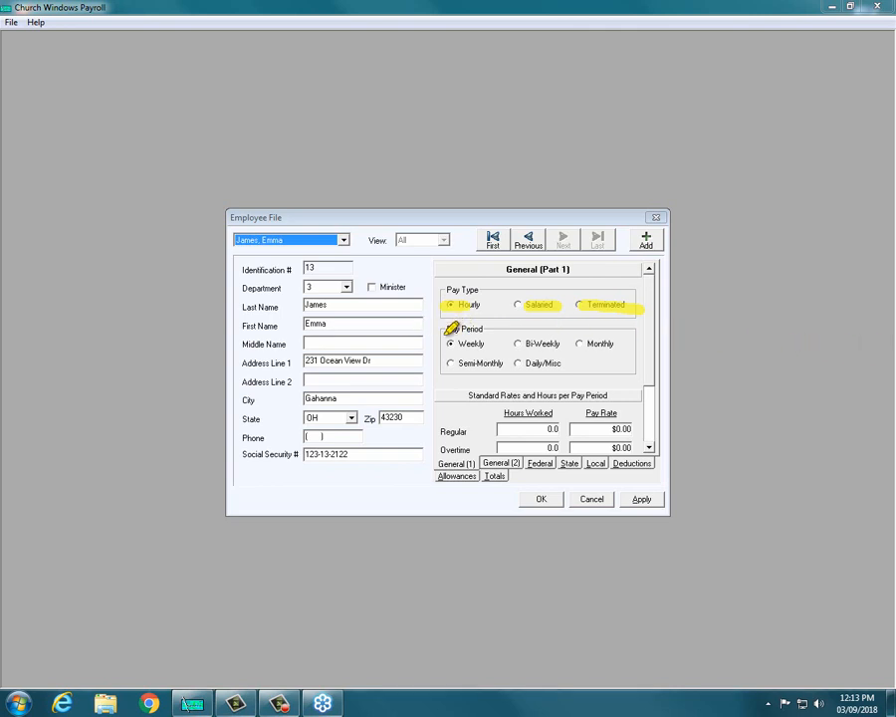
{"action": "left_click_drag", "start_coordinate": [458, 344], "coordinate": [614, 344]}
{"action": "left_click_drag", "start_coordinate": [455, 364], "coordinate": [559, 362]}
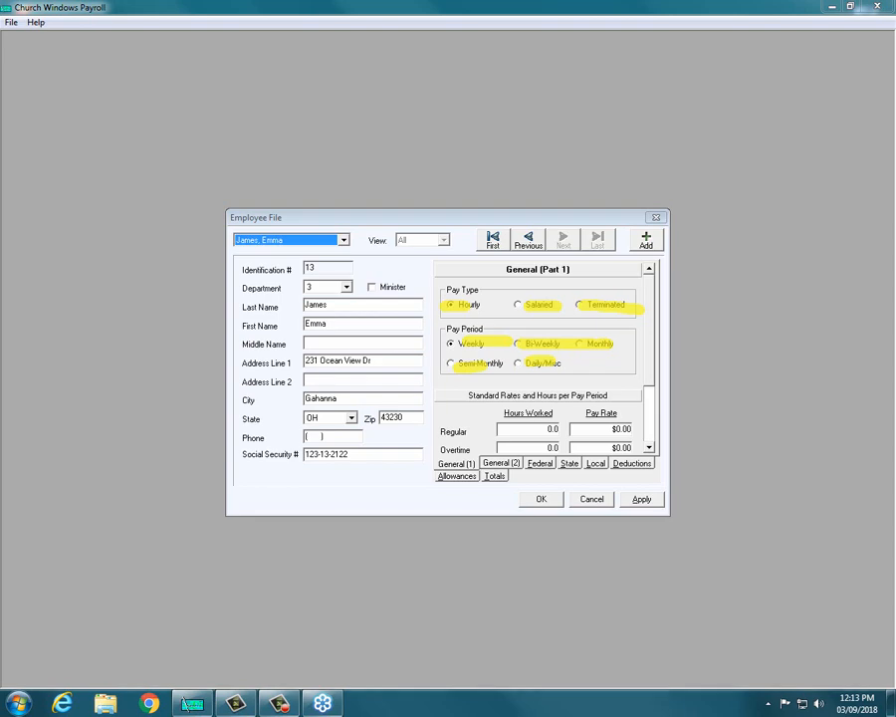
{"action": "key", "text": "Escape"}
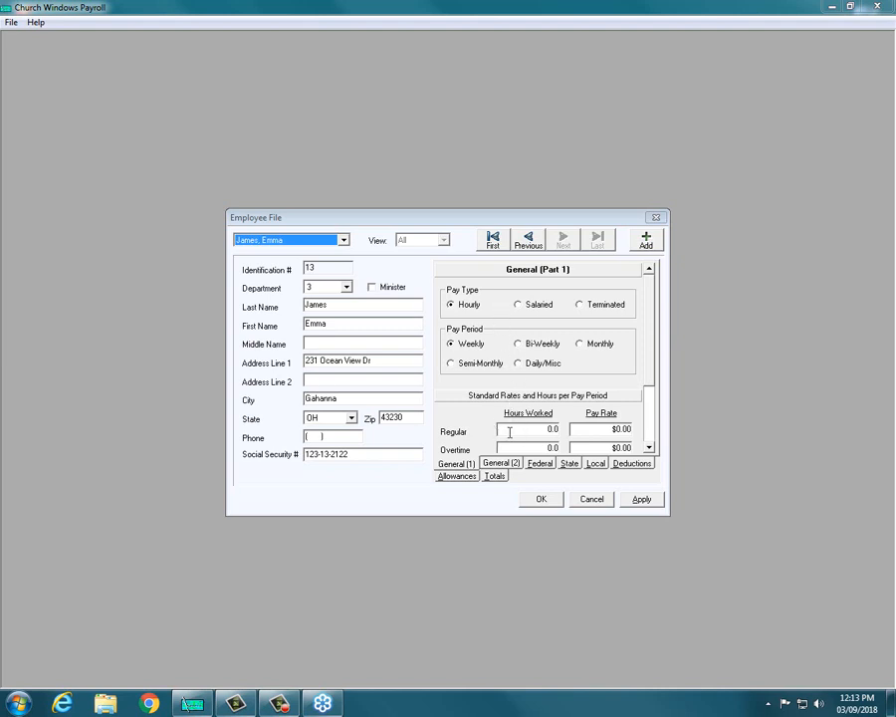
Set regular pay to 40.0 hours per weekly period at $12.00, leaving overtime at $0.00
{"action": "left_click_drag", "start_coordinate": [648, 351], "coordinate": [650, 393]}
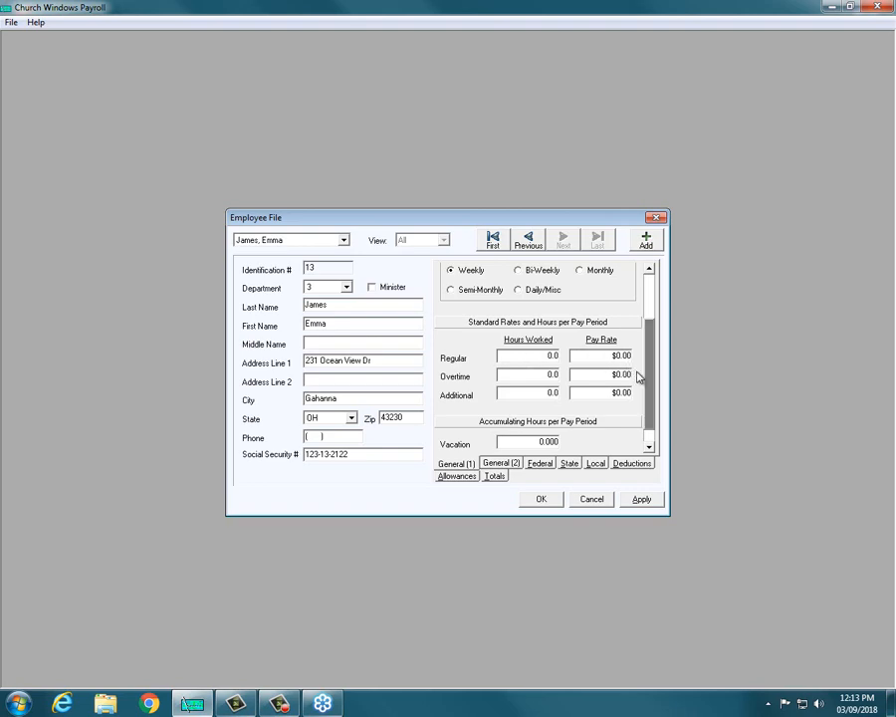
{"action": "left_click_drag", "start_coordinate": [646, 381], "coordinate": [648, 336]}
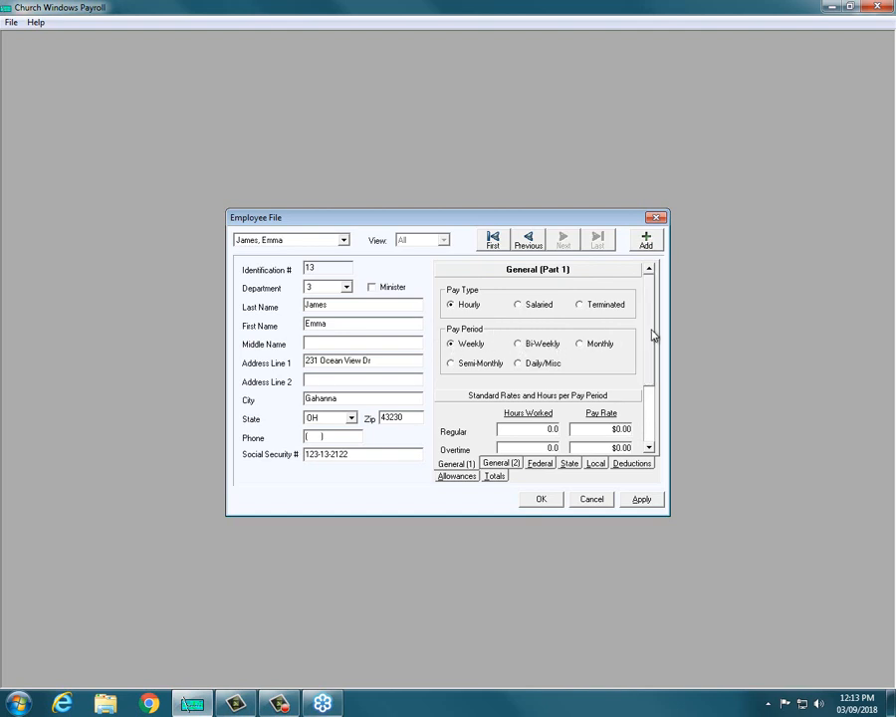
{"action": "left_click_drag", "start_coordinate": [652, 336], "coordinate": [649, 365]}
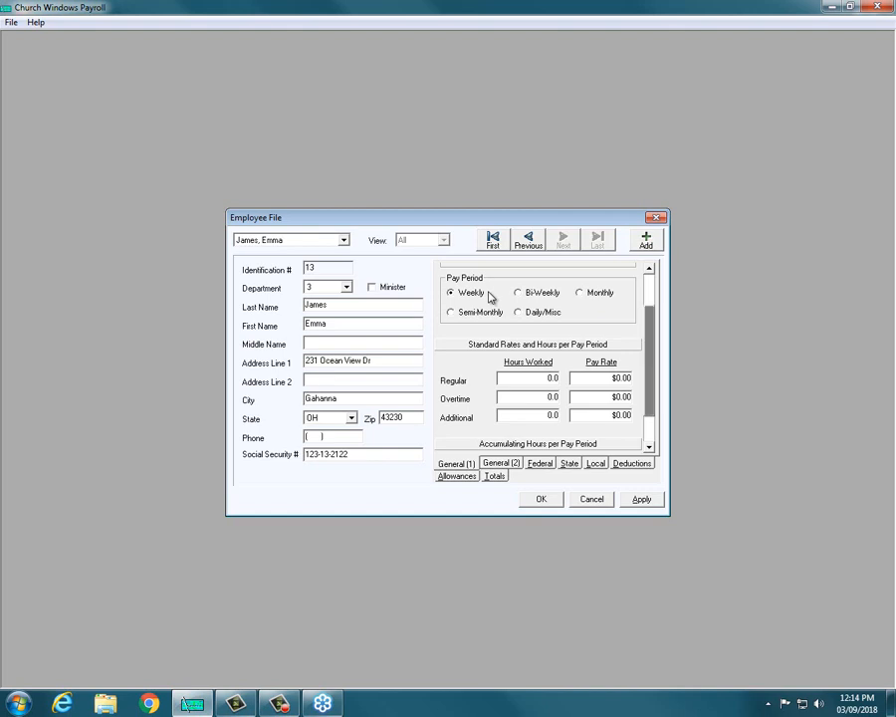
{"action": "left_click_drag", "start_coordinate": [498, 373], "coordinate": [614, 375]}
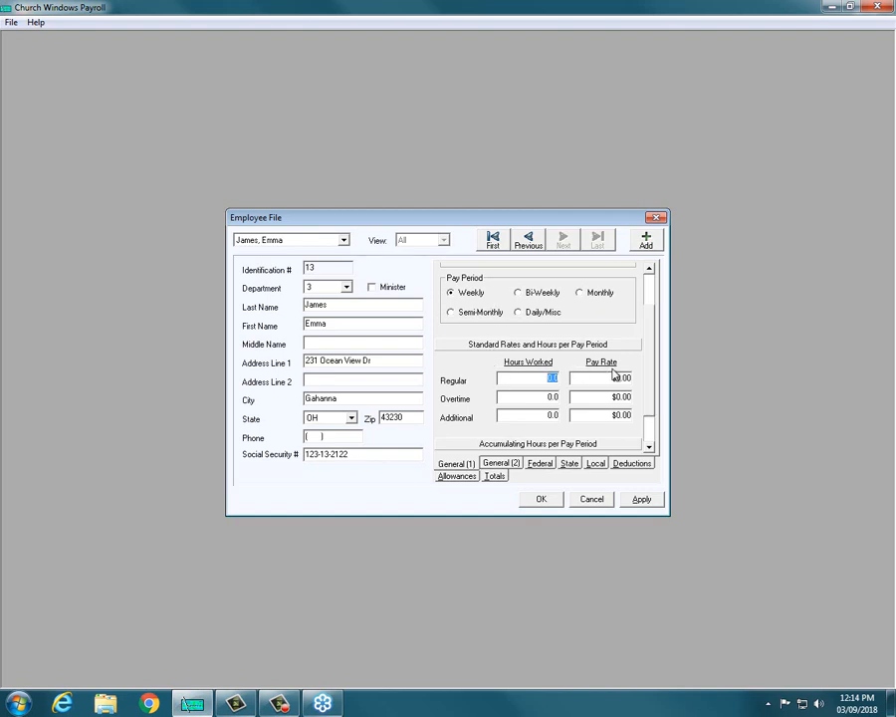
{"action": "type", "text": "40."}
{"action": "key", "text": "Tab"}
{"action": "type", "text": "12"}
{"action": "key", "text": "Tab"}
{"action": "left_click", "coordinate": [649, 438]}
{"action": "left_click", "coordinate": [650, 438]}
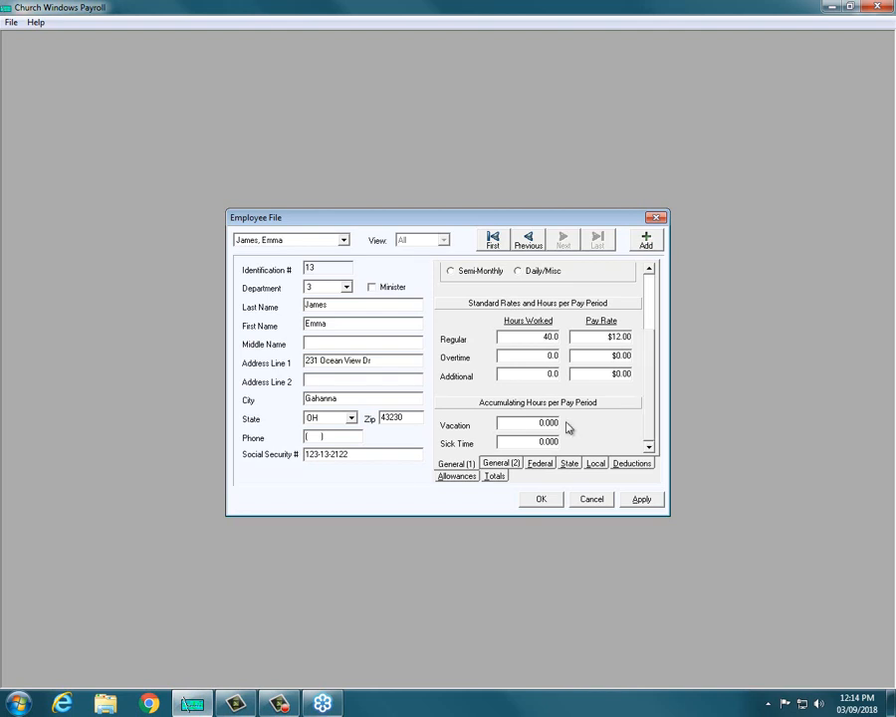
{"action": "left_click", "coordinate": [534, 423]}
{"action": "left_click", "coordinate": [641, 499]}
{"action": "left_click", "coordinate": [500, 464]}
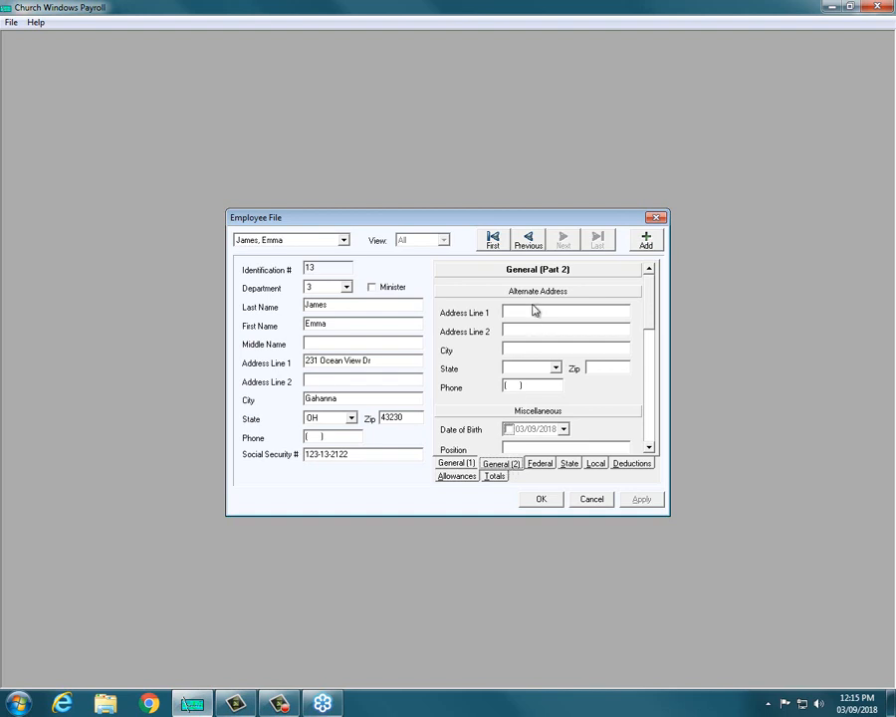
{"action": "left_click_drag", "start_coordinate": [647, 308], "coordinate": [649, 351]}
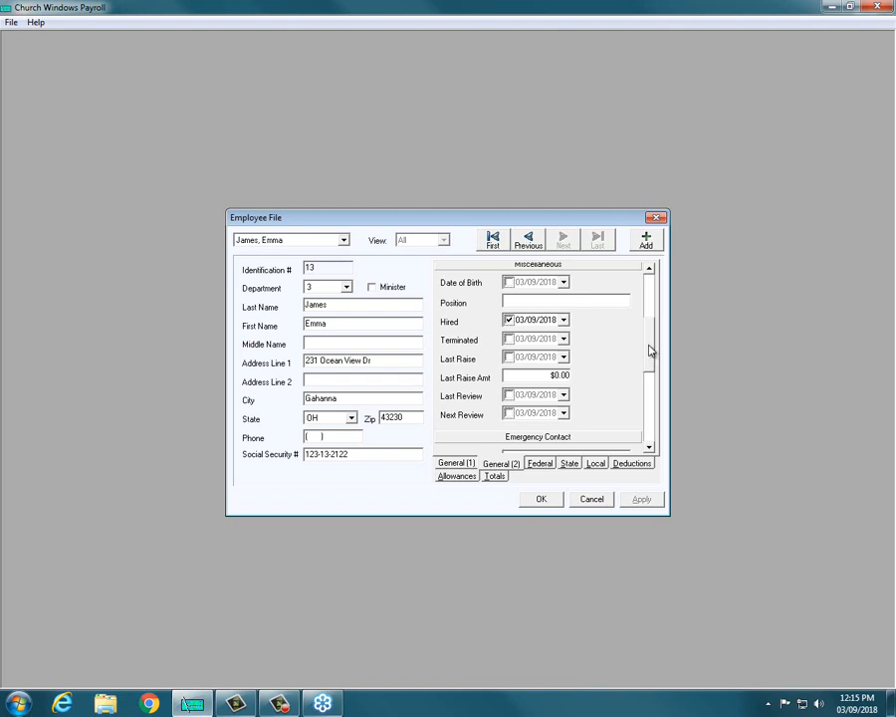
{"action": "left_click", "coordinate": [509, 394]}
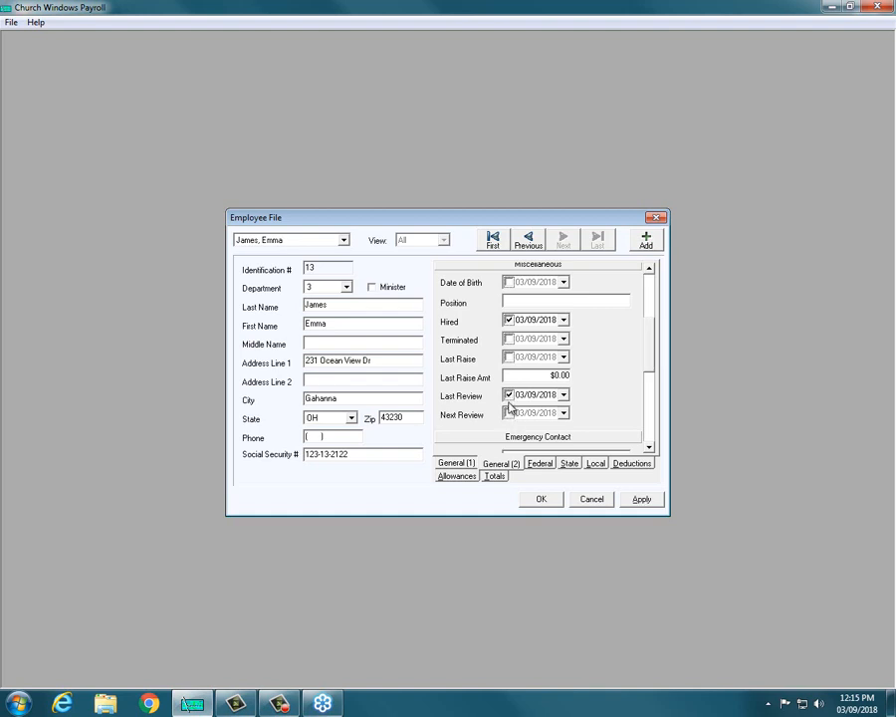
{"action": "left_click", "coordinate": [509, 410]}
{"action": "left_click", "coordinate": [509, 396]}
{"action": "left_click", "coordinate": [510, 413]}
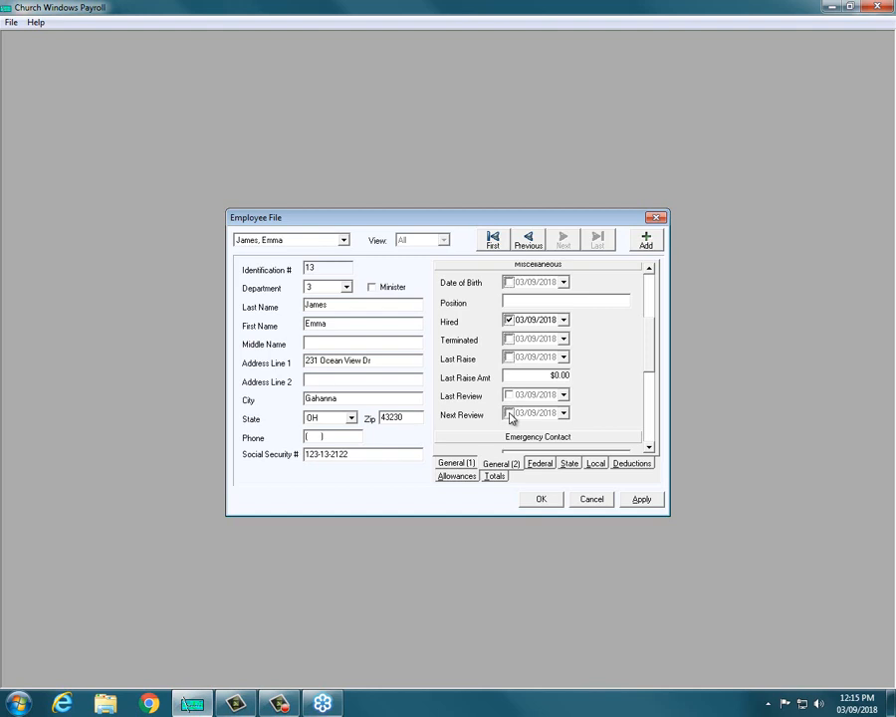
{"action": "left_click_drag", "start_coordinate": [644, 337], "coordinate": [650, 395]}
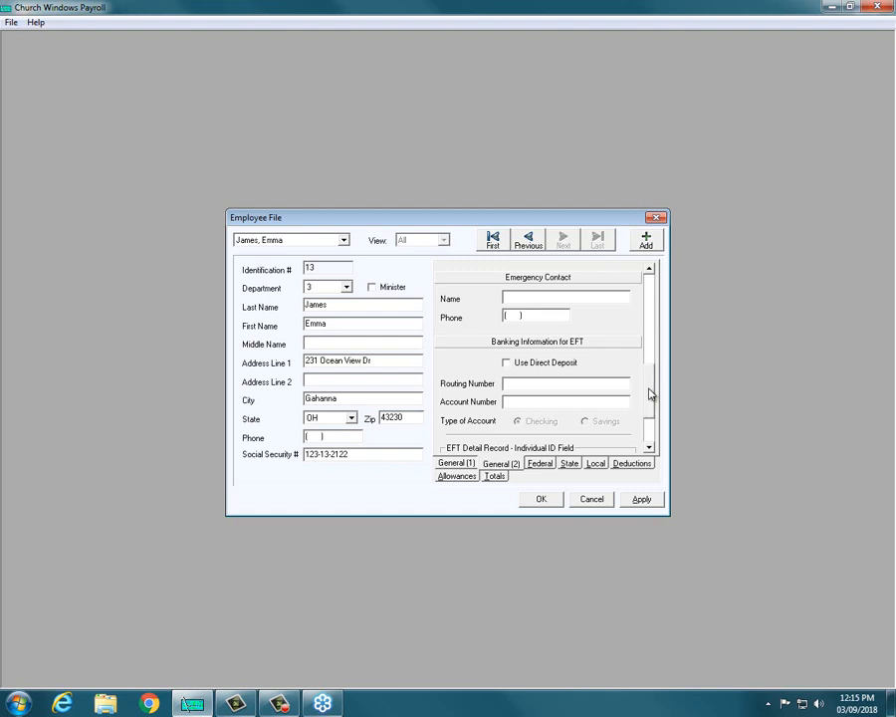
Leave Use Direct Deposit unchecked with routing and account numbers blank, and apply the page
{"action": "left_click_drag", "start_coordinate": [650, 394], "coordinate": [649, 411]}
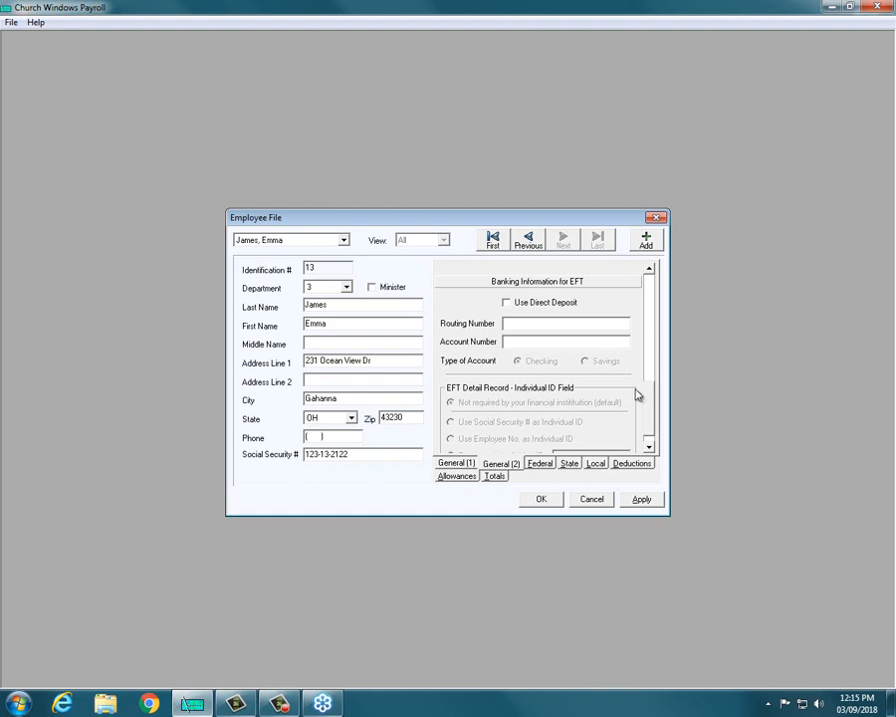
{"action": "scroll", "coordinate": [637, 395], "scroll_direction": "down", "scroll_amount": 1}
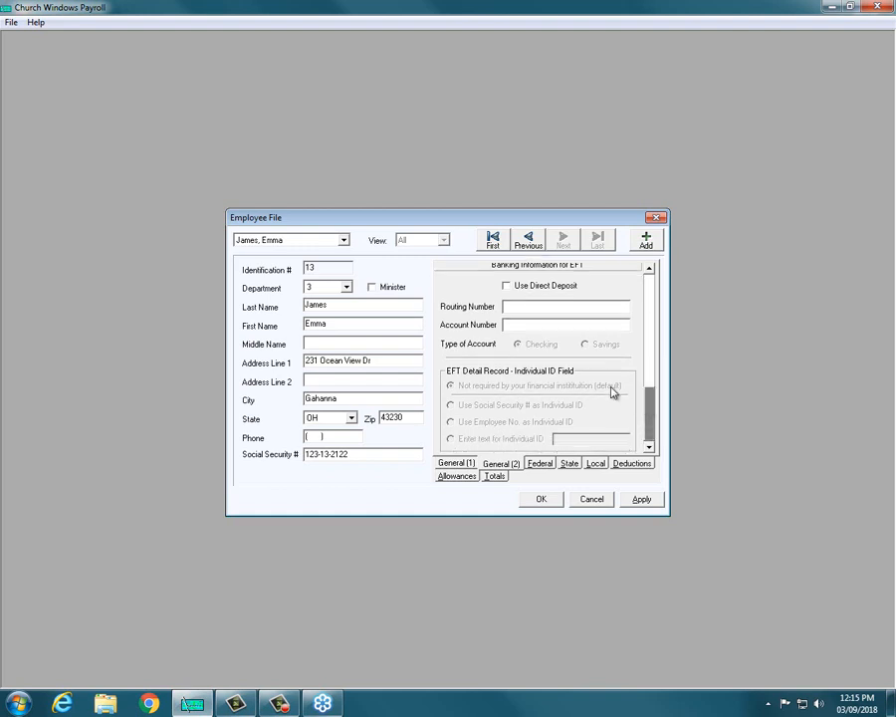
{"action": "left_click", "coordinate": [506, 287]}
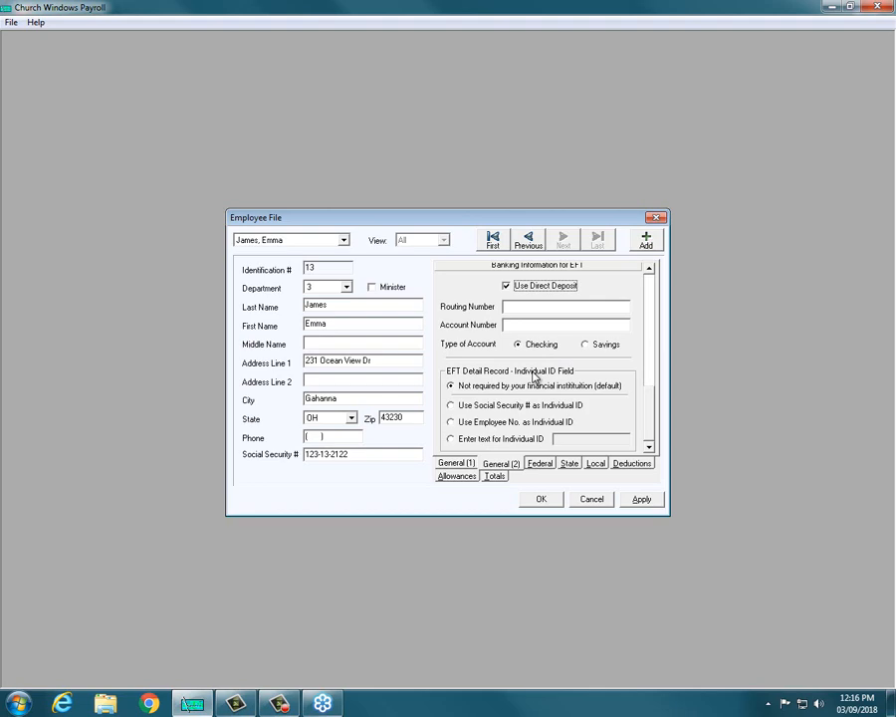
{"action": "left_click", "coordinate": [506, 286]}
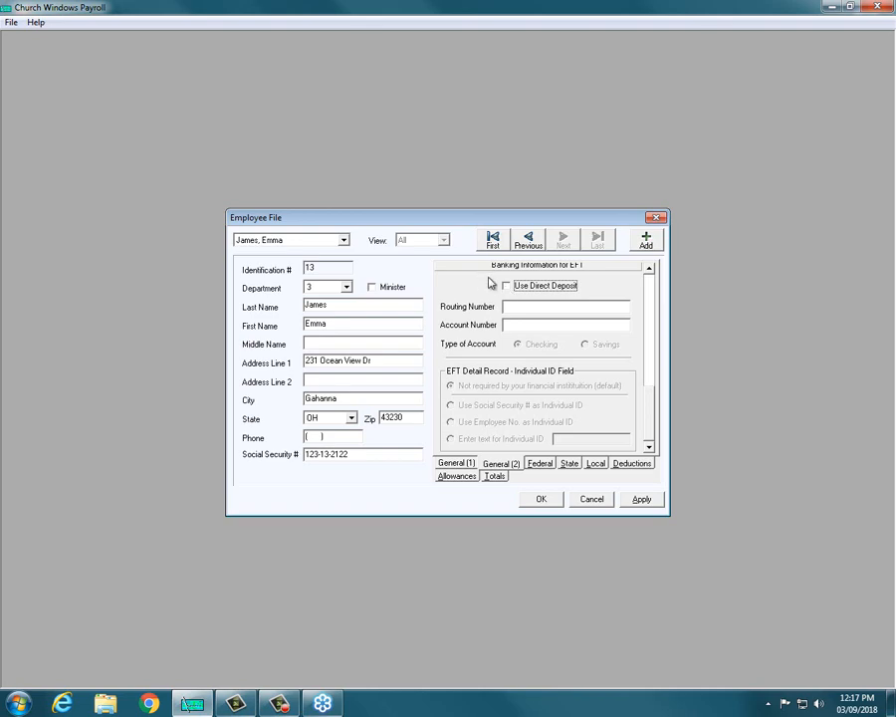
{"action": "left_click", "coordinate": [652, 363]}
{"action": "mouse_move", "coordinate": [652, 363]}
{"action": "left_mouse_down"}
{"action": "mouse_move", "coordinate": [649, 308]}
{"action": "mouse_move", "coordinate": [647, 384]}
{"action": "left_mouse_up"}
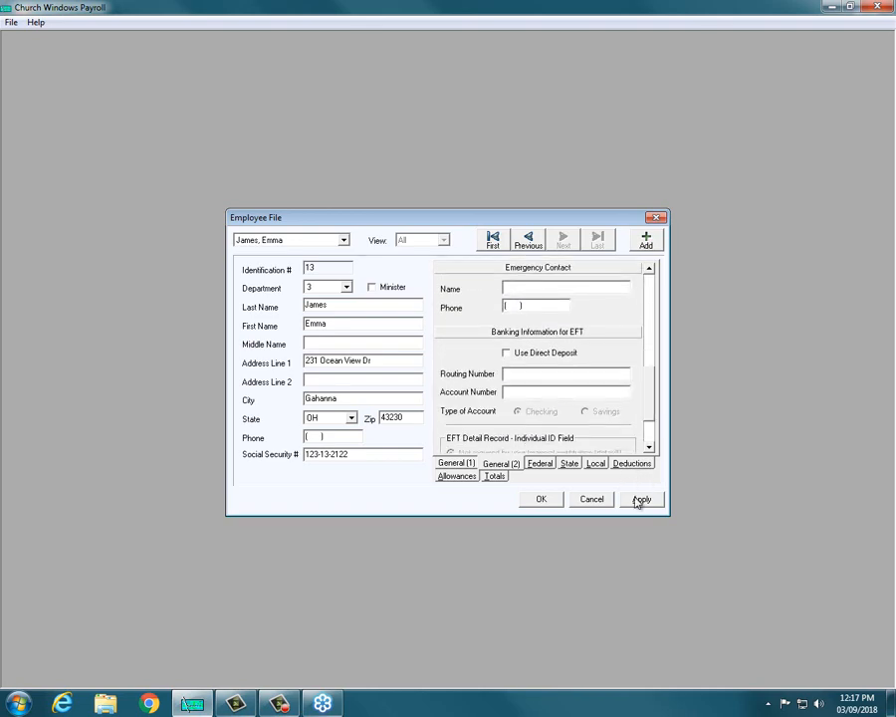
{"action": "left_click", "coordinate": [631, 500]}
Give the employee 1 federal exemption and allow additional amount/percentage withholding
{"action": "left_click", "coordinate": [540, 465]}
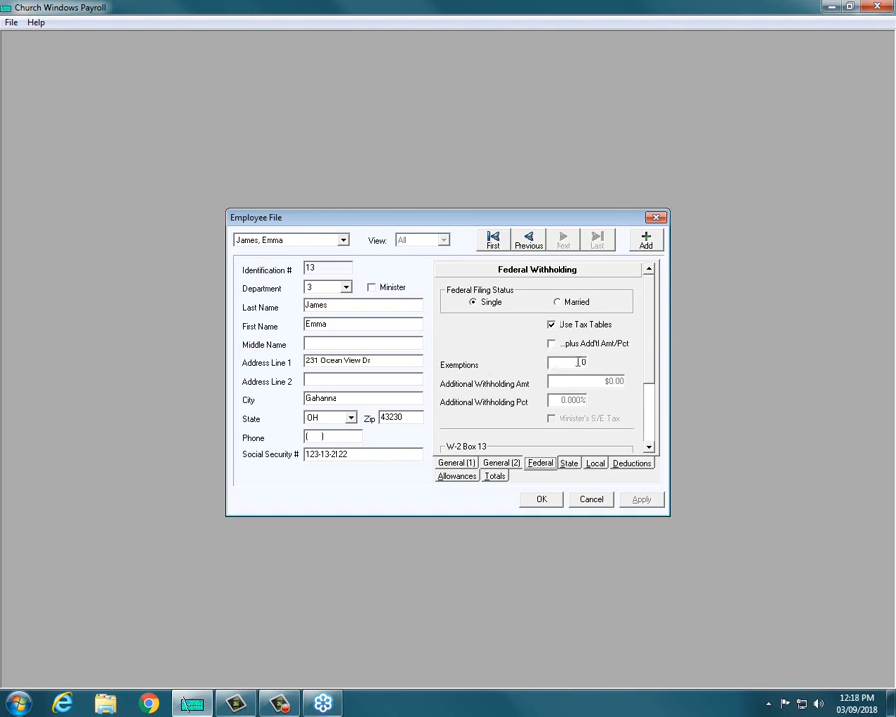
{"action": "mouse_move", "coordinate": [648, 341]}
{"action": "left_mouse_down"}
{"action": "mouse_move", "coordinate": [652, 361]}
{"action": "mouse_move", "coordinate": [652, 320]}
{"action": "left_mouse_up"}
{"action": "left_click", "coordinate": [551, 367]}
{"action": "type", "text": "1"}
{"action": "left_click", "coordinate": [552, 342]}
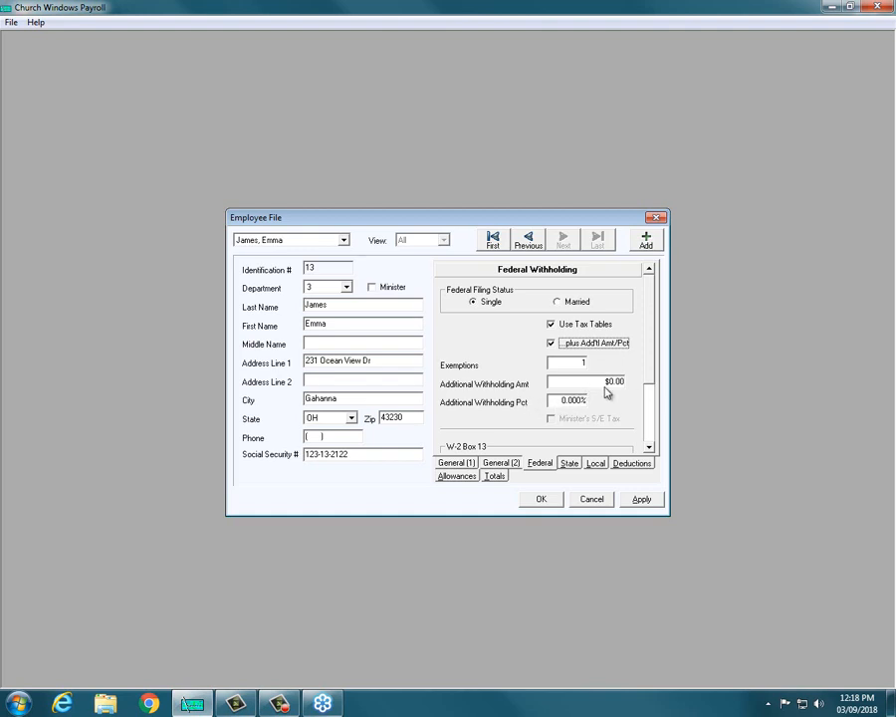
{"action": "left_click_drag", "start_coordinate": [656, 365], "coordinate": [652, 418]}
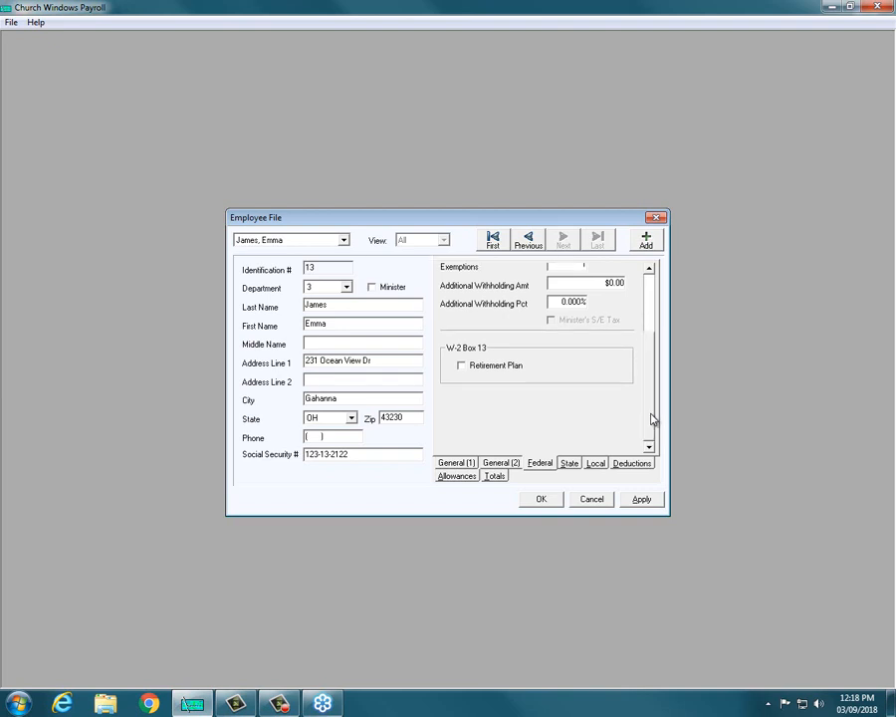
Apply the federal settings, then set OH state withholding with 1 exemption and apply
{"action": "left_click", "coordinate": [645, 500]}
{"action": "left_click", "coordinate": [570, 464]}
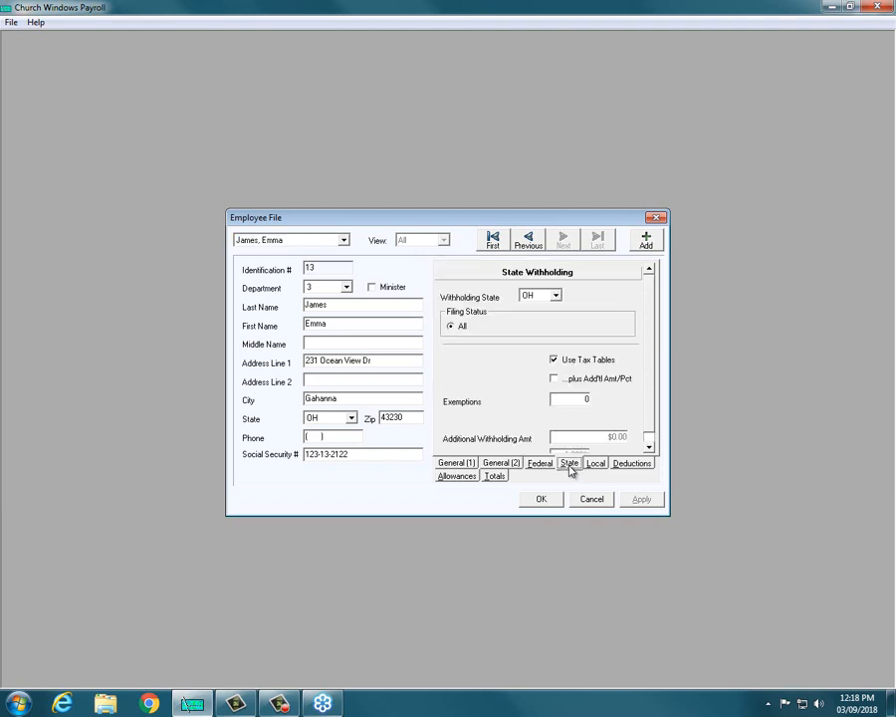
{"action": "left_click", "coordinate": [556, 296]}
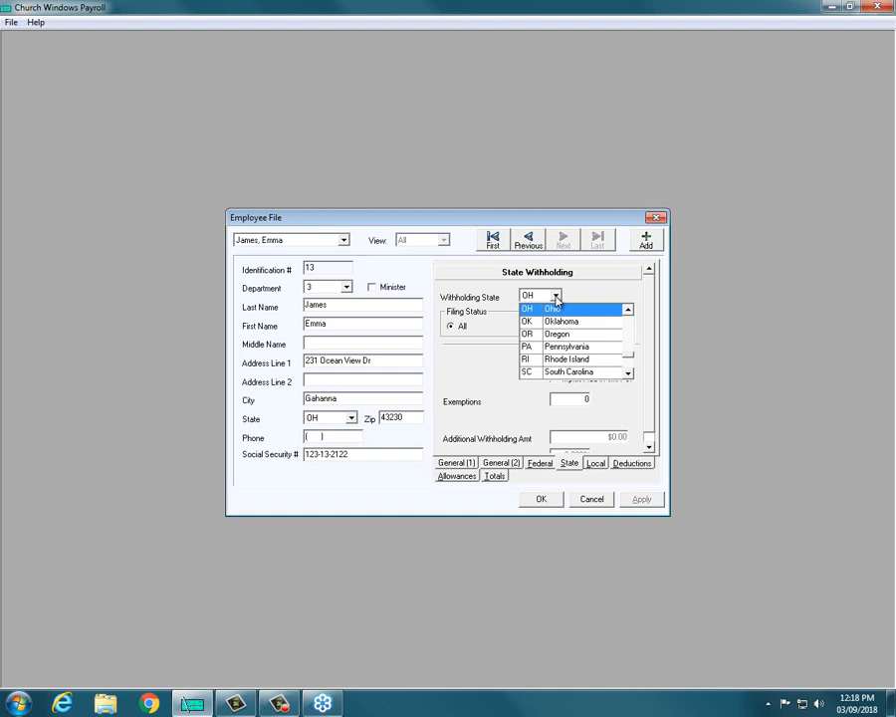
{"action": "left_click", "coordinate": [554, 312]}
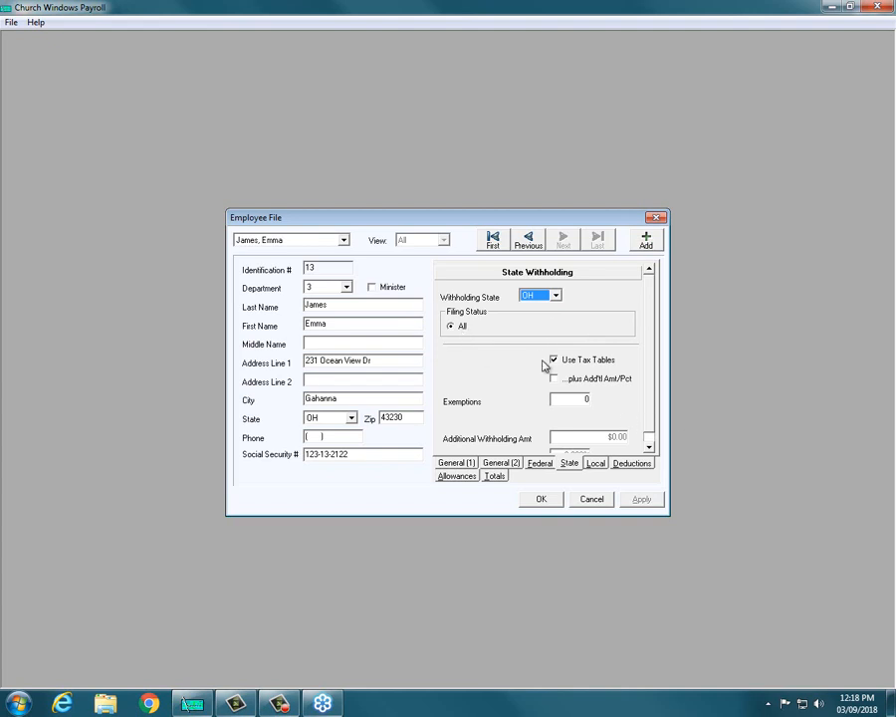
{"action": "left_click", "coordinate": [586, 398]}
{"action": "type", "text": "1"}
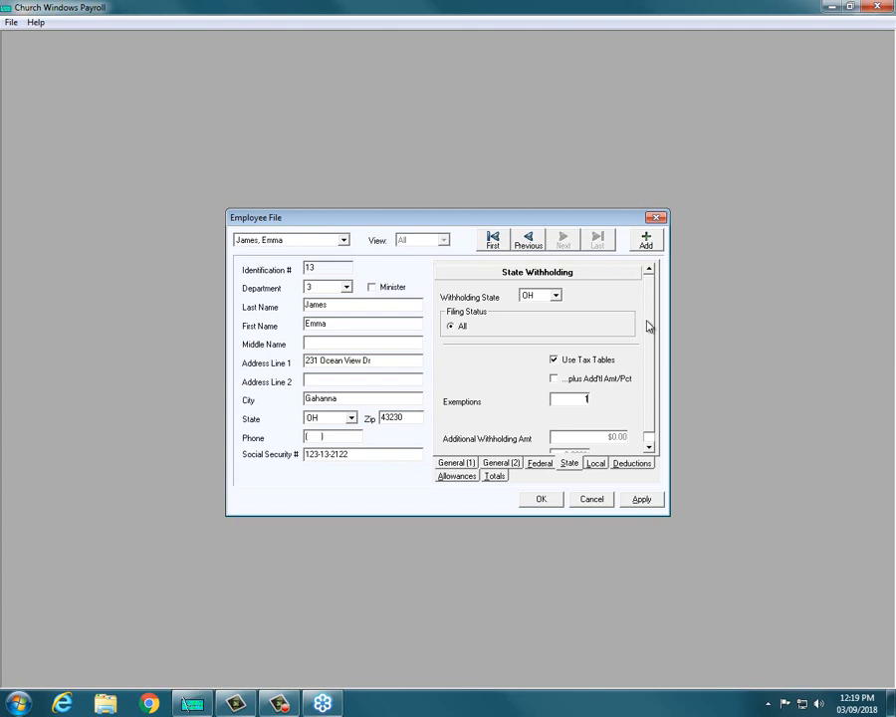
{"action": "left_click_drag", "start_coordinate": [647, 326], "coordinate": [647, 362]}
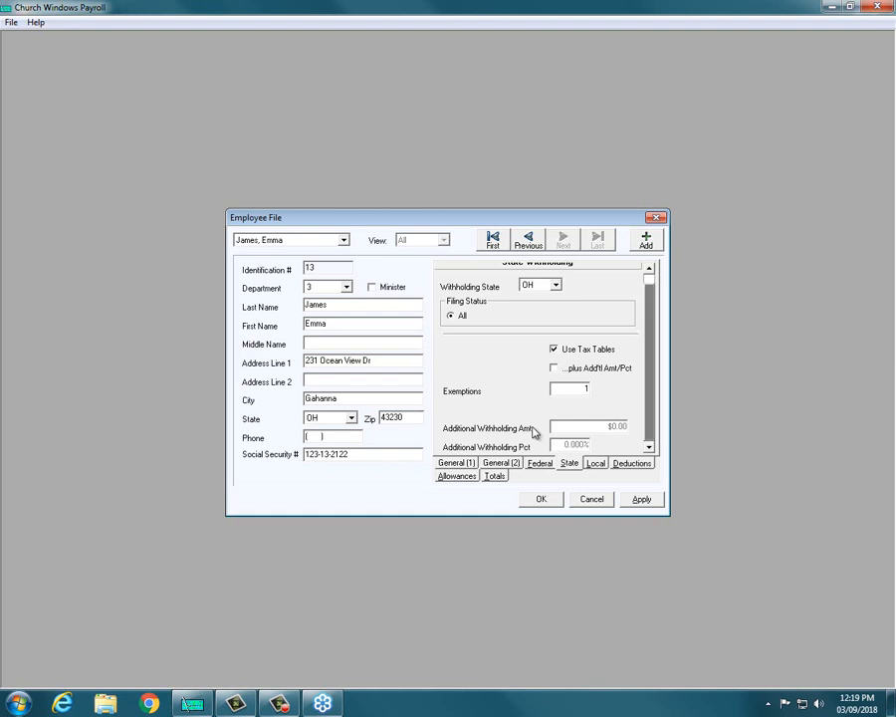
{"action": "left_click", "coordinate": [642, 500]}
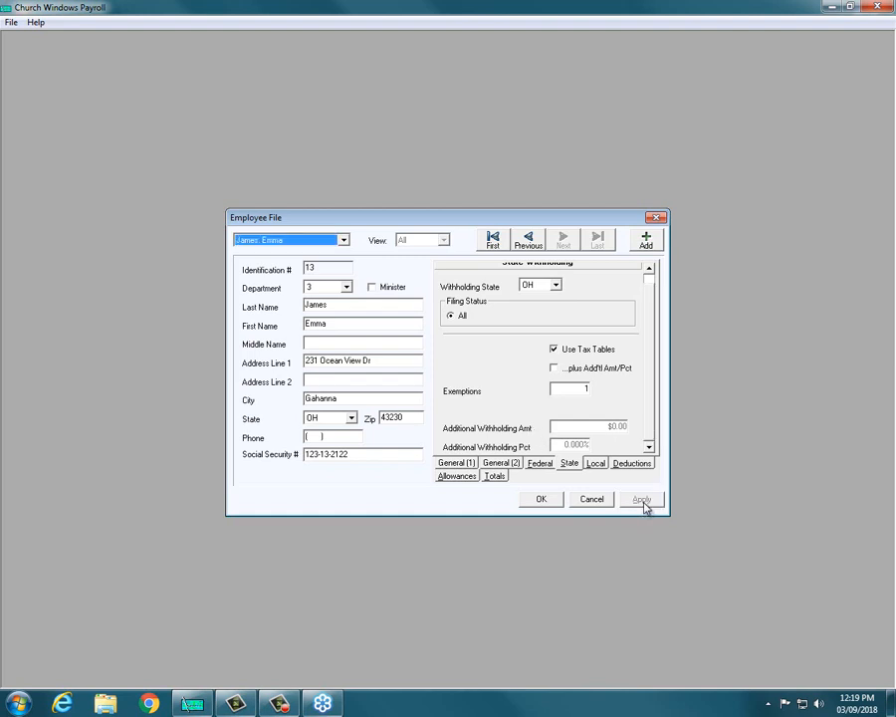
Add local taxes Gahanna (ID 3) and Columbus (ID 1) to the employee and apply
{"action": "left_click", "coordinate": [596, 464]}
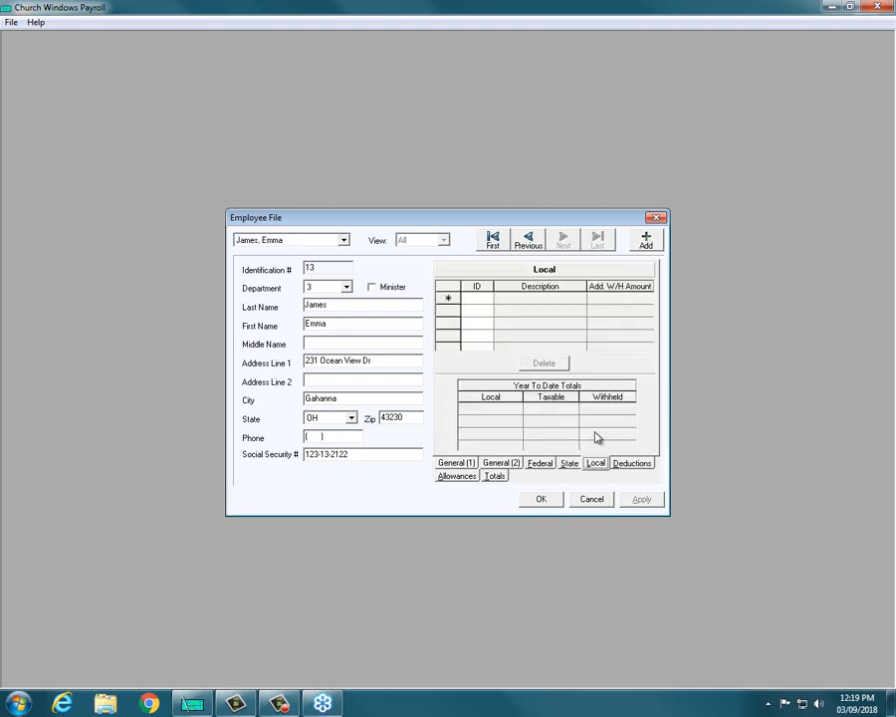
{"action": "left_click", "coordinate": [487, 299]}
{"action": "left_click", "coordinate": [487, 299]}
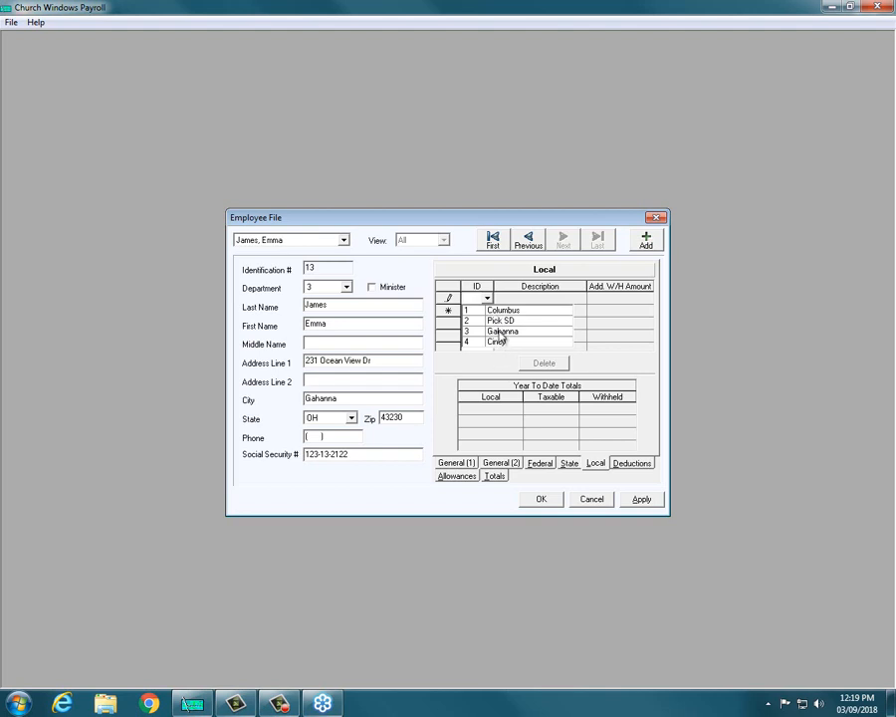
{"action": "left_click", "coordinate": [499, 332]}
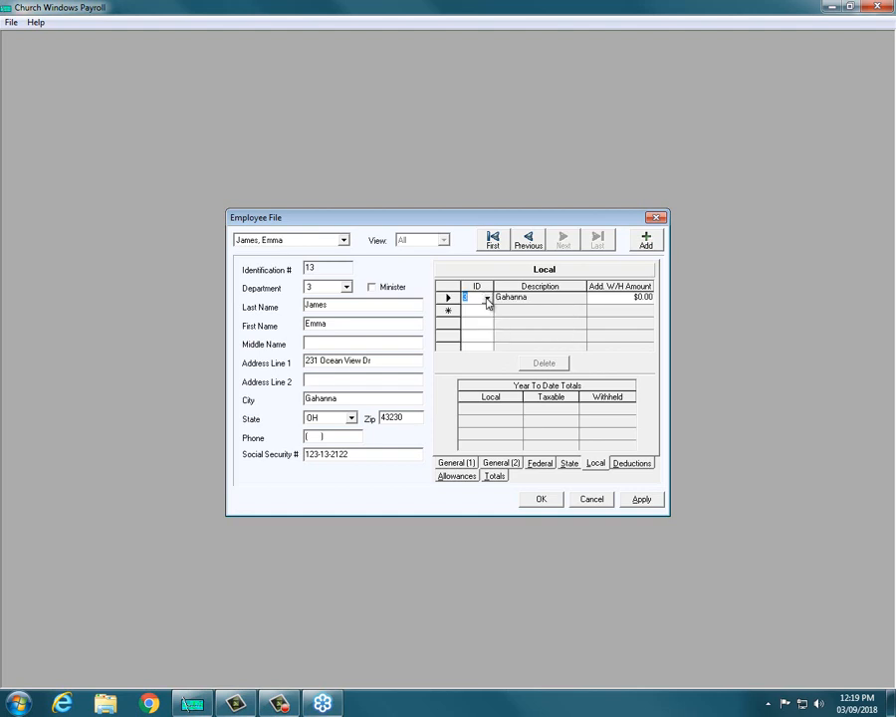
{"action": "left_click", "coordinate": [486, 310]}
{"action": "left_click", "coordinate": [487, 310]}
{"action": "left_click", "coordinate": [491, 323]}
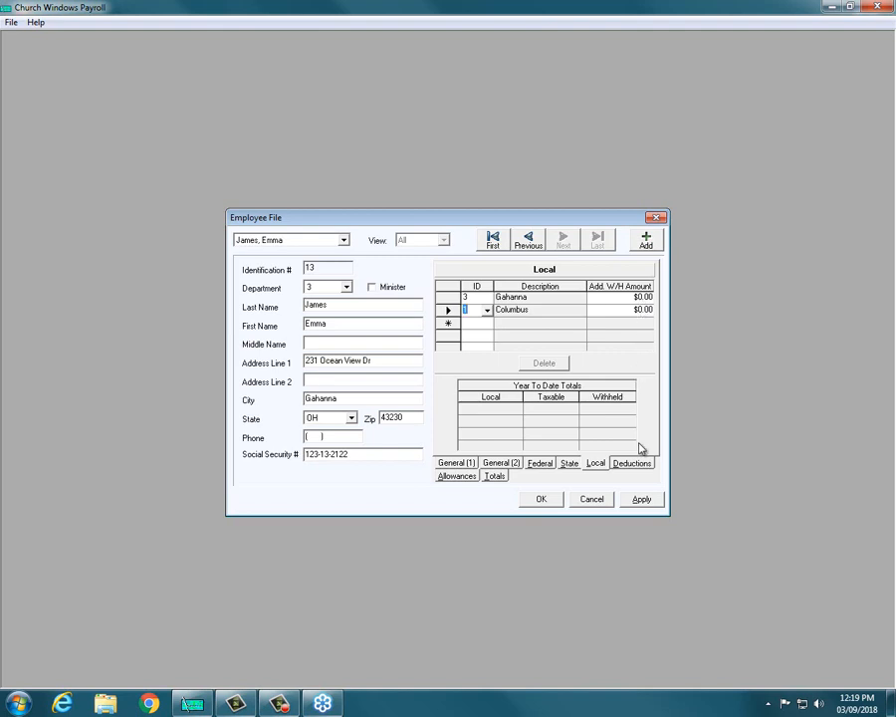
{"action": "left_click", "coordinate": [642, 499]}
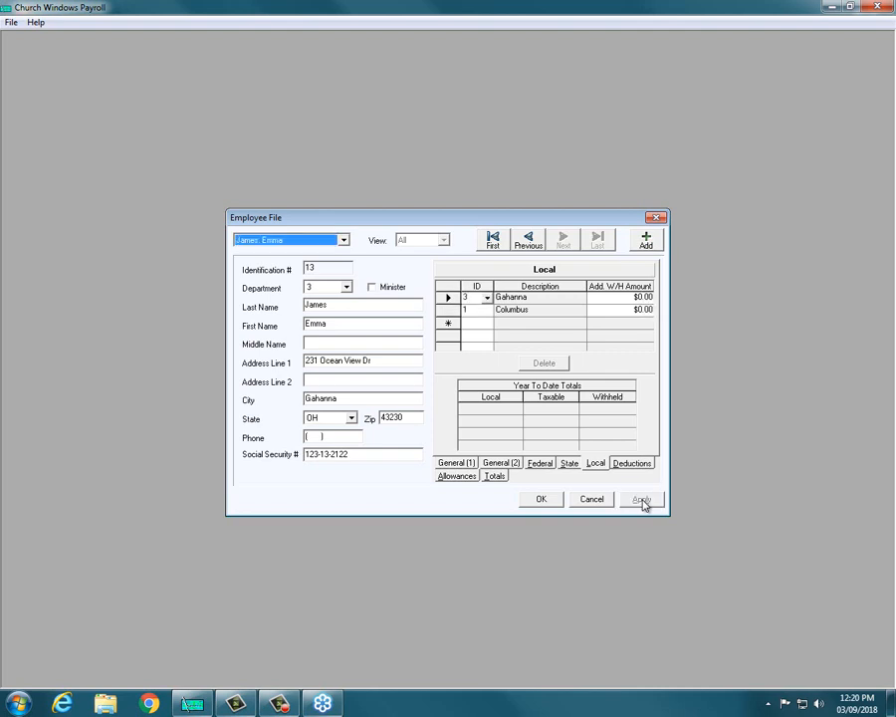
Add the Health Ins deduction (ID 1) with an amount of 5, then view Allowances
{"action": "left_click", "coordinate": [631, 465]}
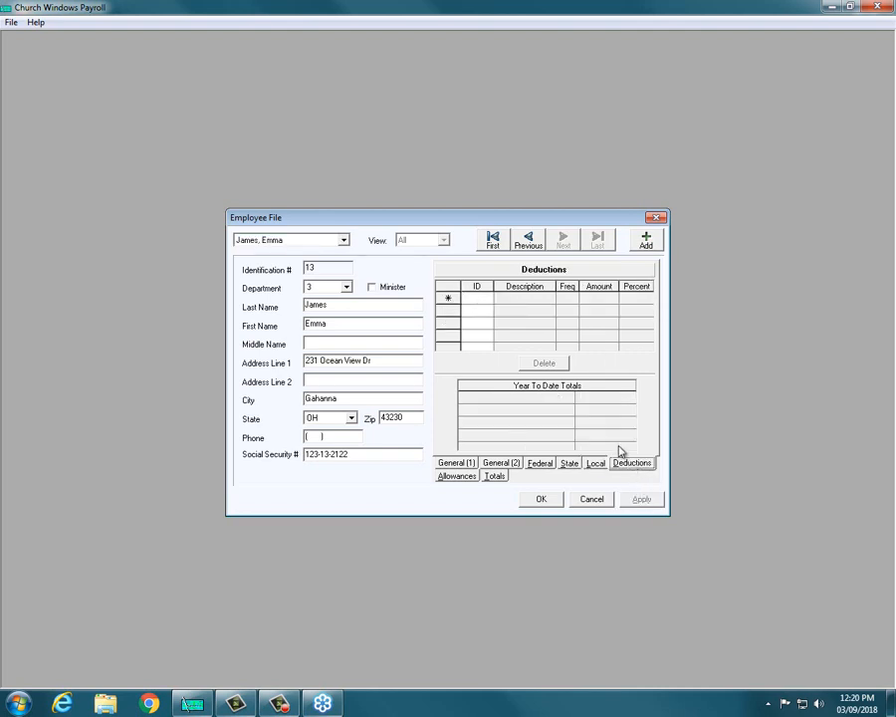
{"action": "left_click", "coordinate": [478, 301]}
{"action": "left_click", "coordinate": [487, 300]}
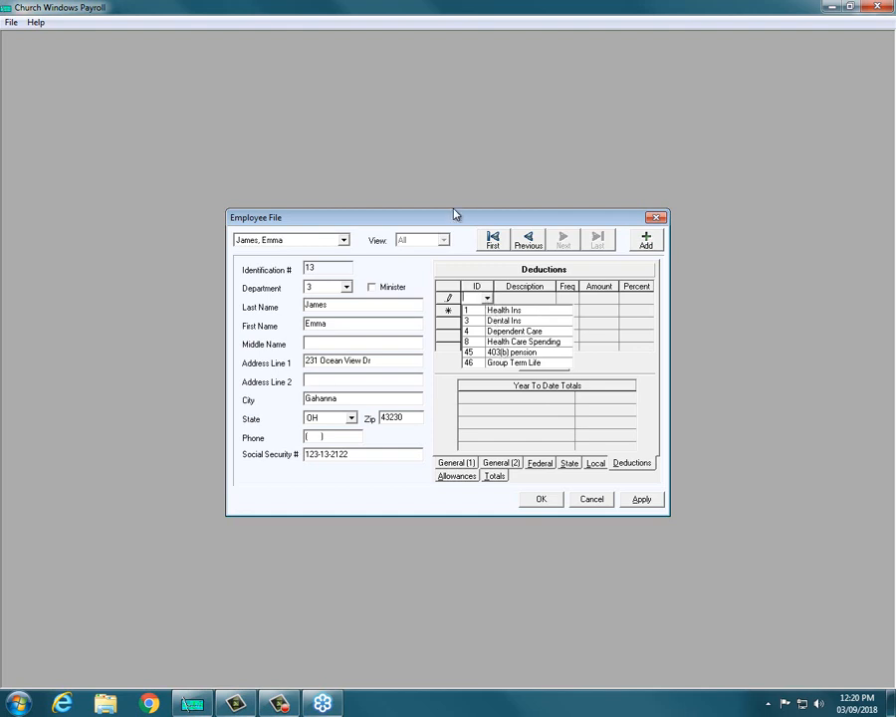
{"action": "left_click", "coordinate": [491, 310]}
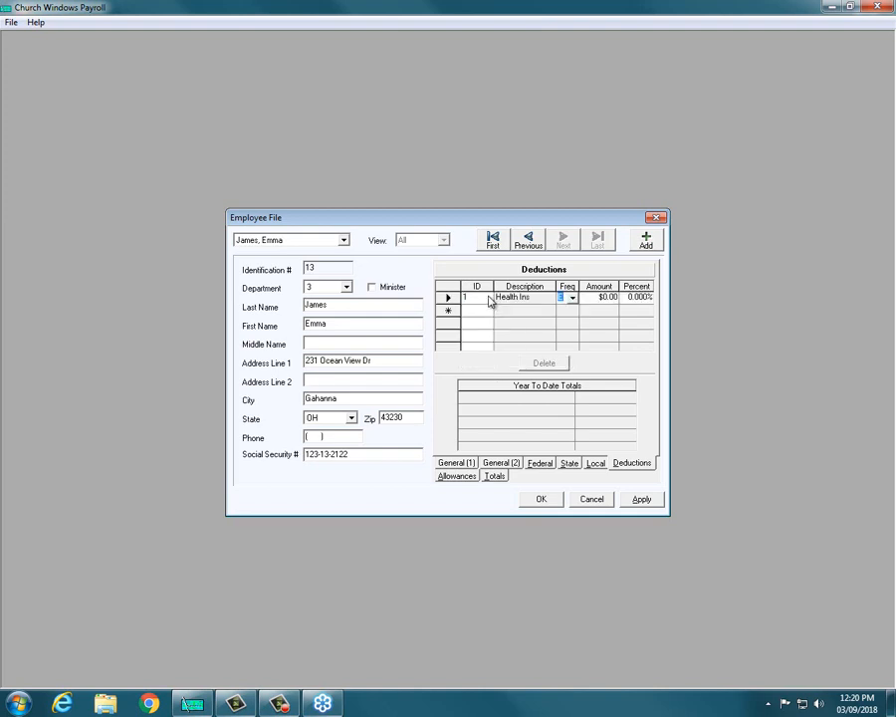
{"action": "left_click", "coordinate": [606, 297]}
{"action": "type", "text": "5"}
{"action": "left_click", "coordinate": [452, 476]}
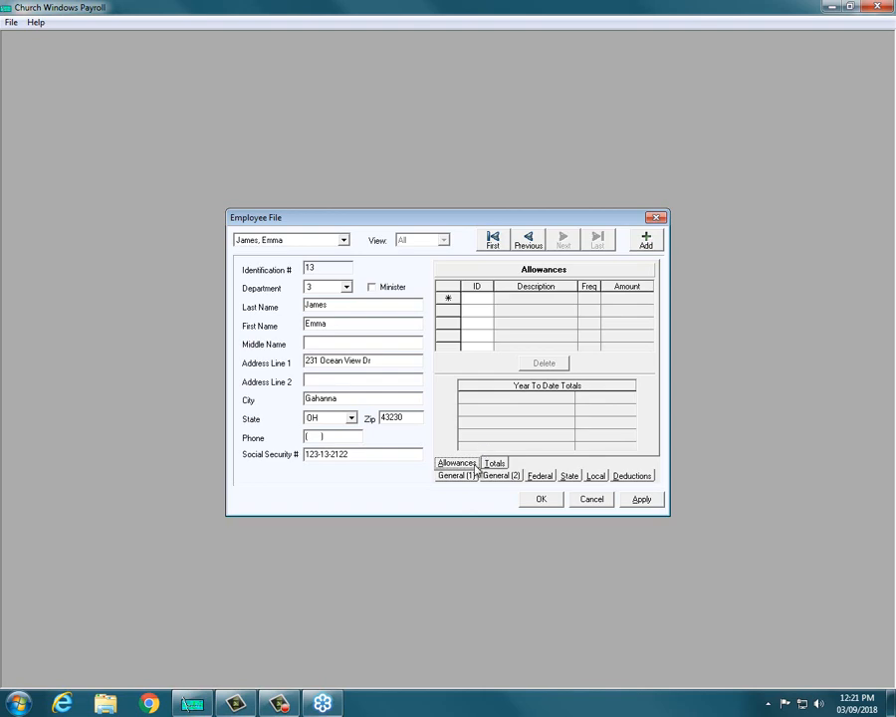
Review the all-zero W-2/941 totals, apply the record, and close the Employee File
{"action": "left_click", "coordinate": [492, 464]}
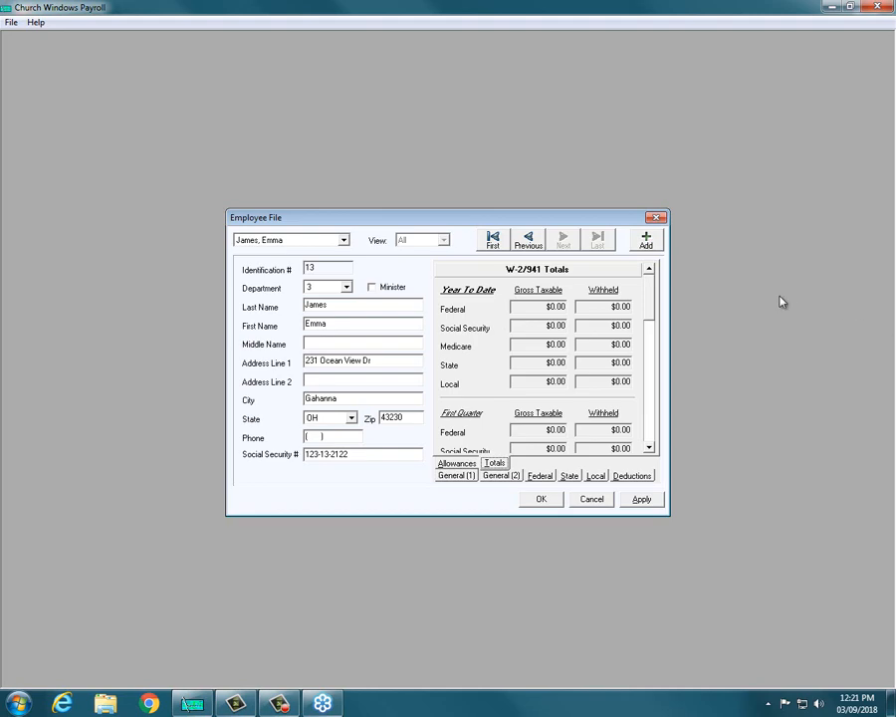
{"action": "left_click_drag", "start_coordinate": [651, 304], "coordinate": [662, 427]}
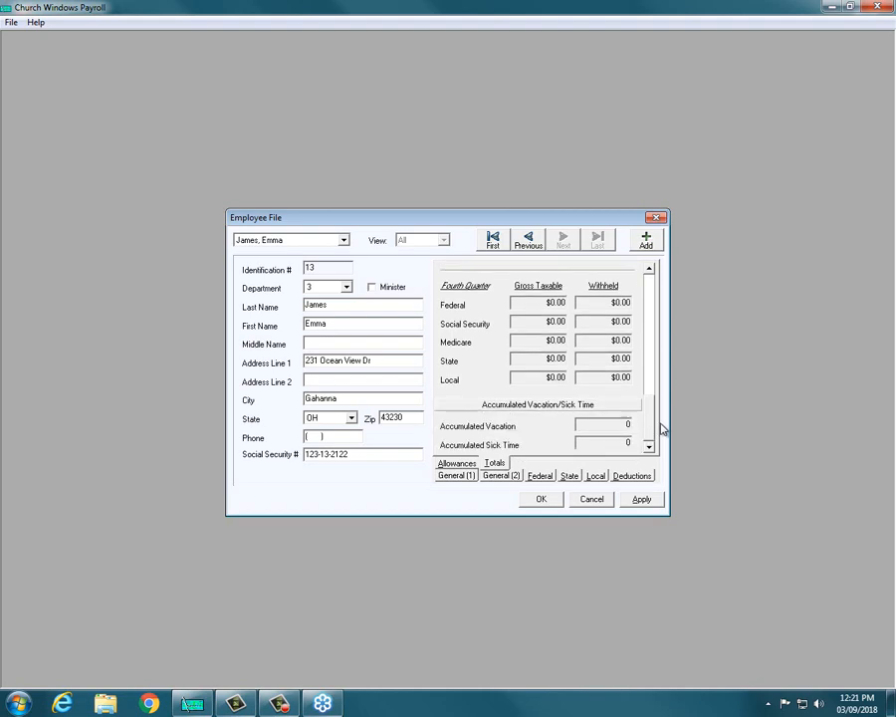
{"action": "left_click", "coordinate": [643, 501]}
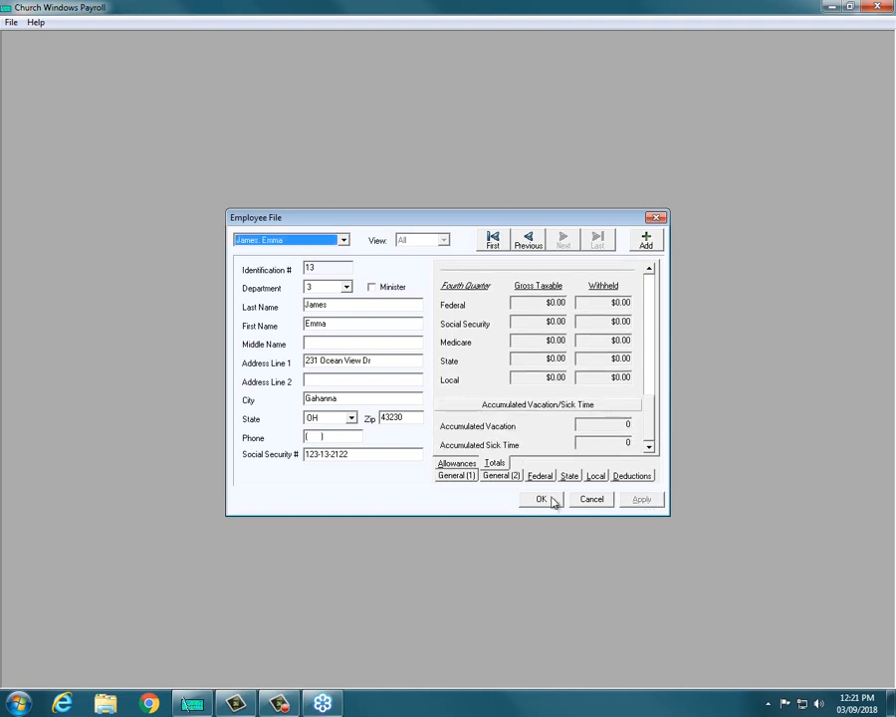
{"action": "left_click", "coordinate": [543, 500]}
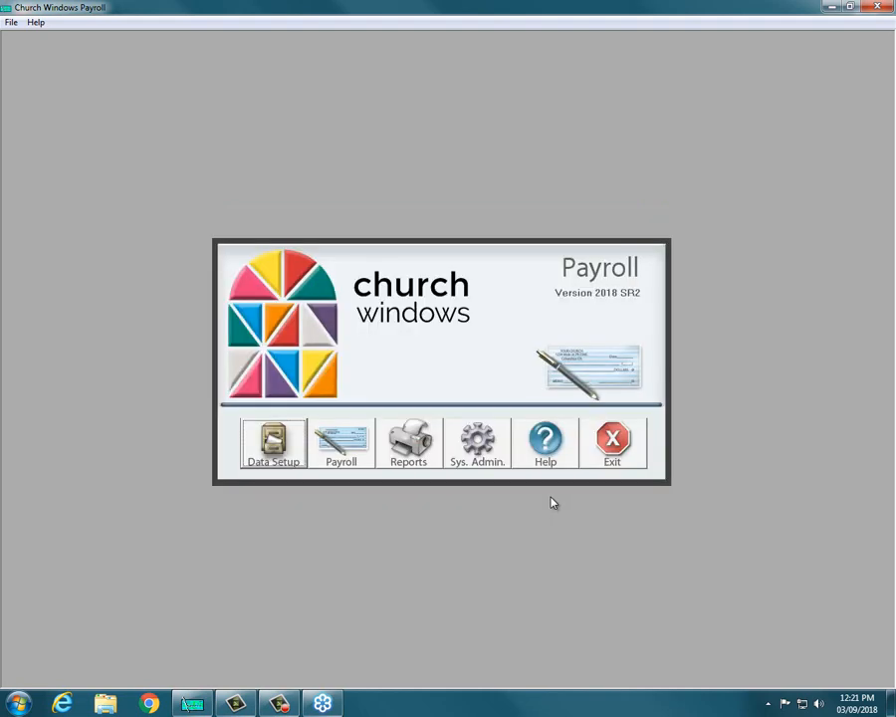
In Account Number Setup, select the new employee and set regular pay expense to 5.10.201
{"action": "left_click", "coordinate": [482, 438]}
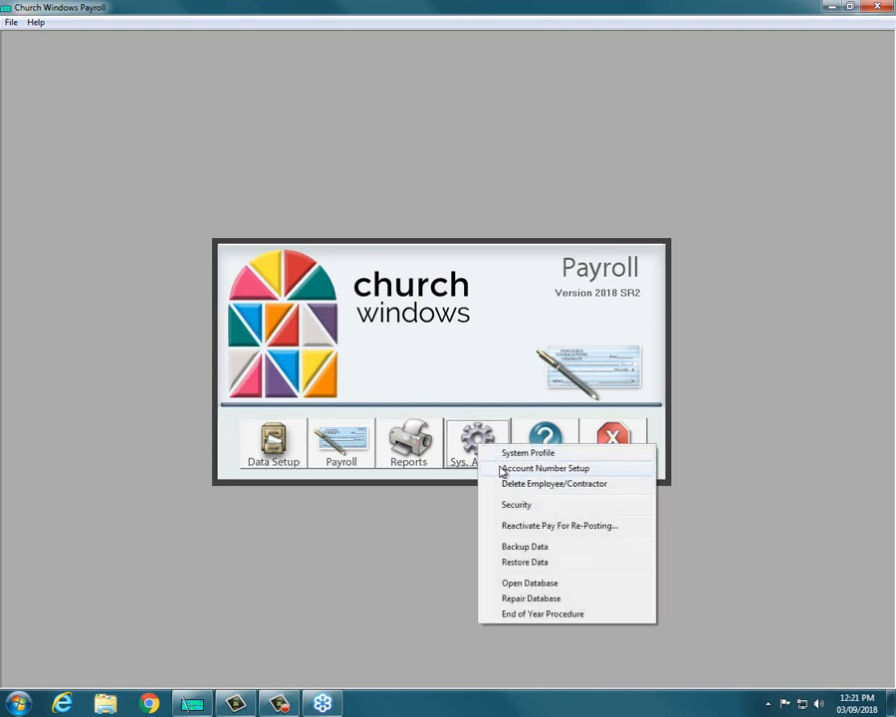
{"action": "left_click", "coordinate": [537, 468]}
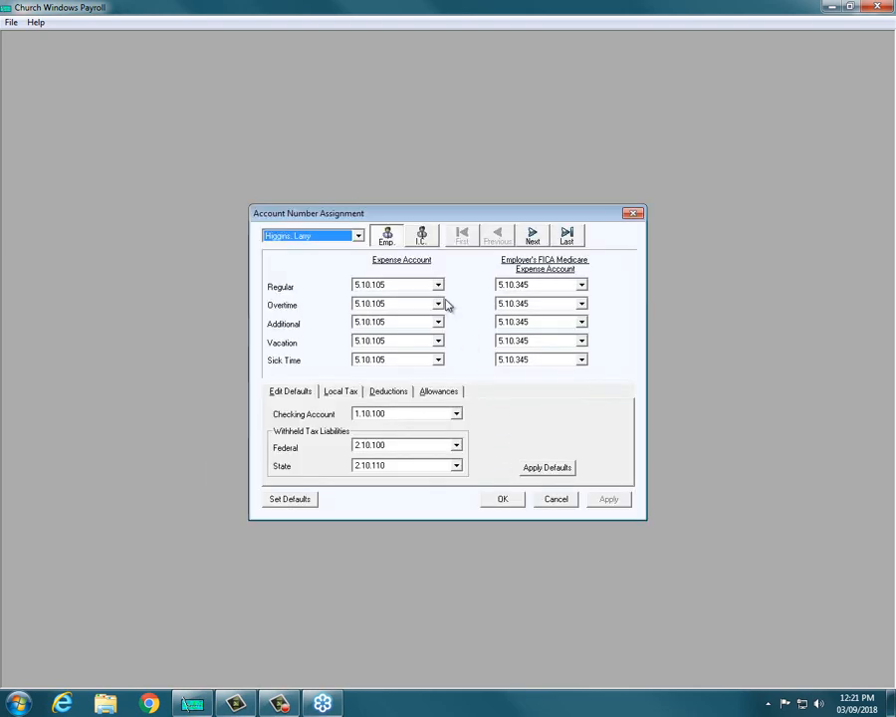
{"action": "left_click", "coordinate": [358, 237]}
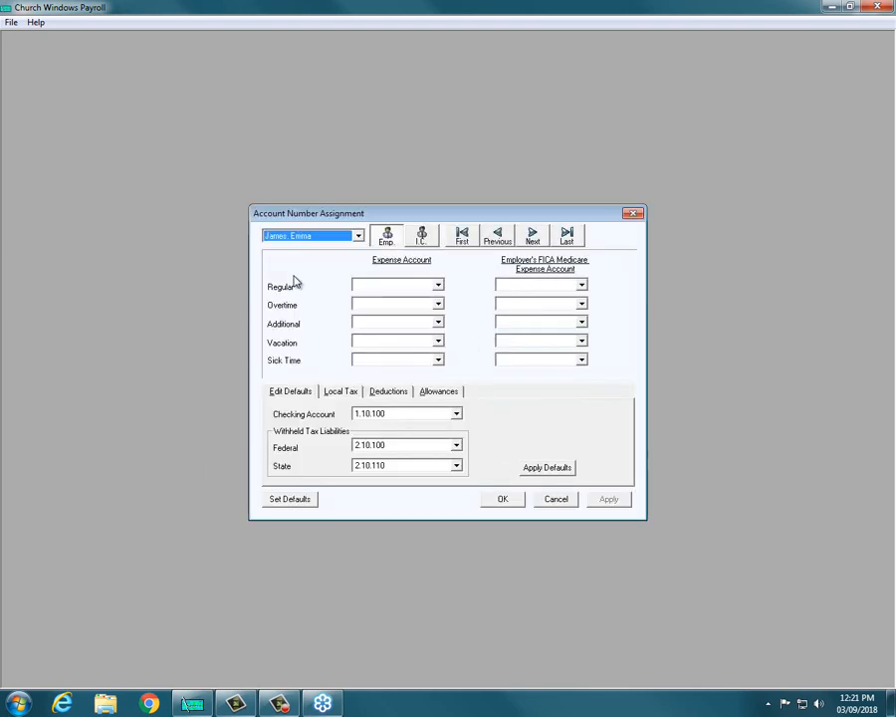
{"action": "left_click", "coordinate": [291, 274]}
{"action": "left_click", "coordinate": [438, 286]}
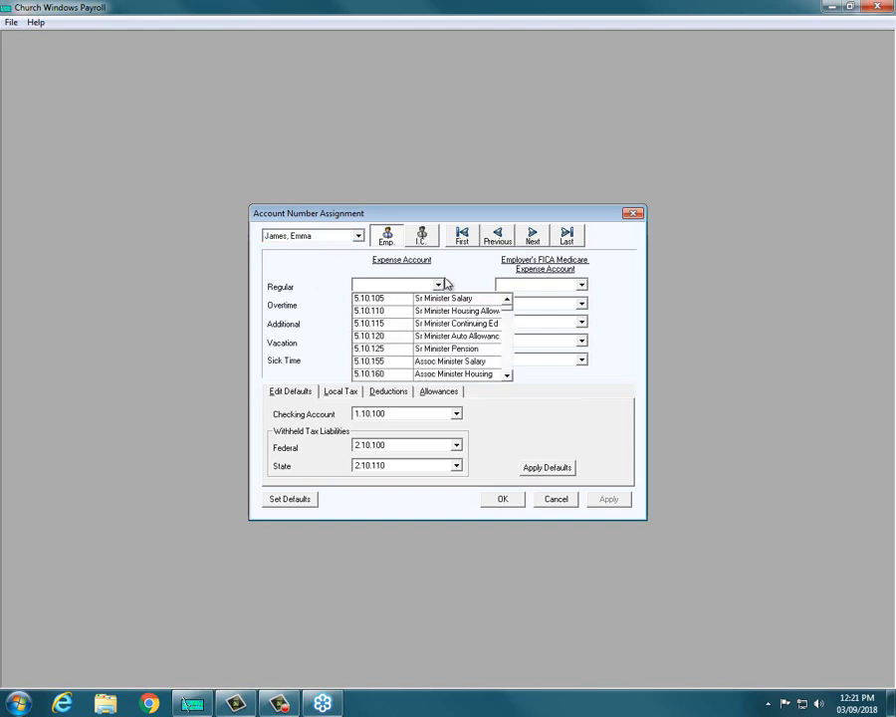
{"action": "left_click", "coordinate": [507, 336]}
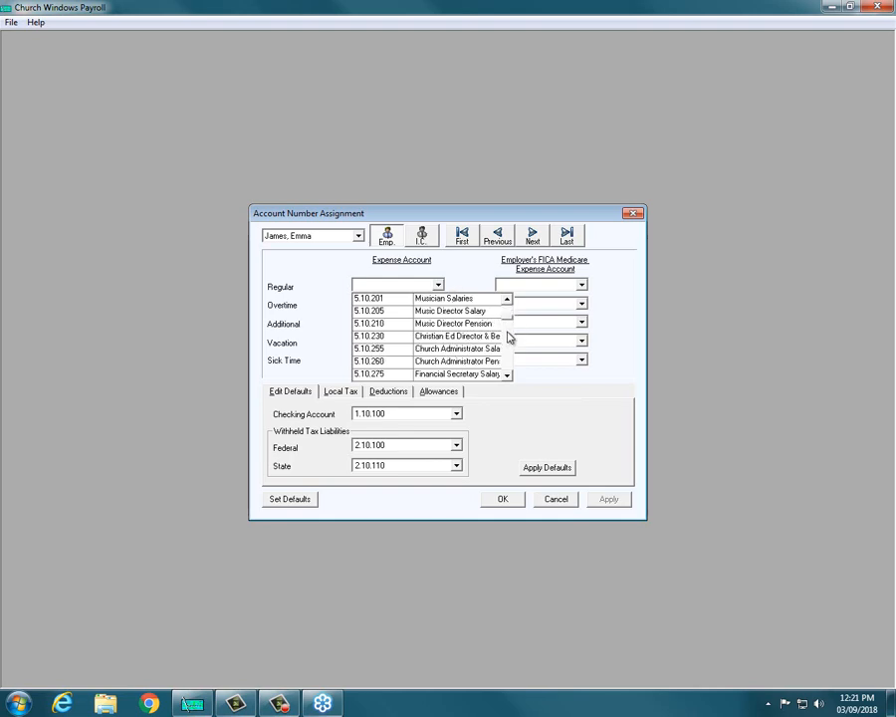
{"action": "left_click", "coordinate": [445, 300]}
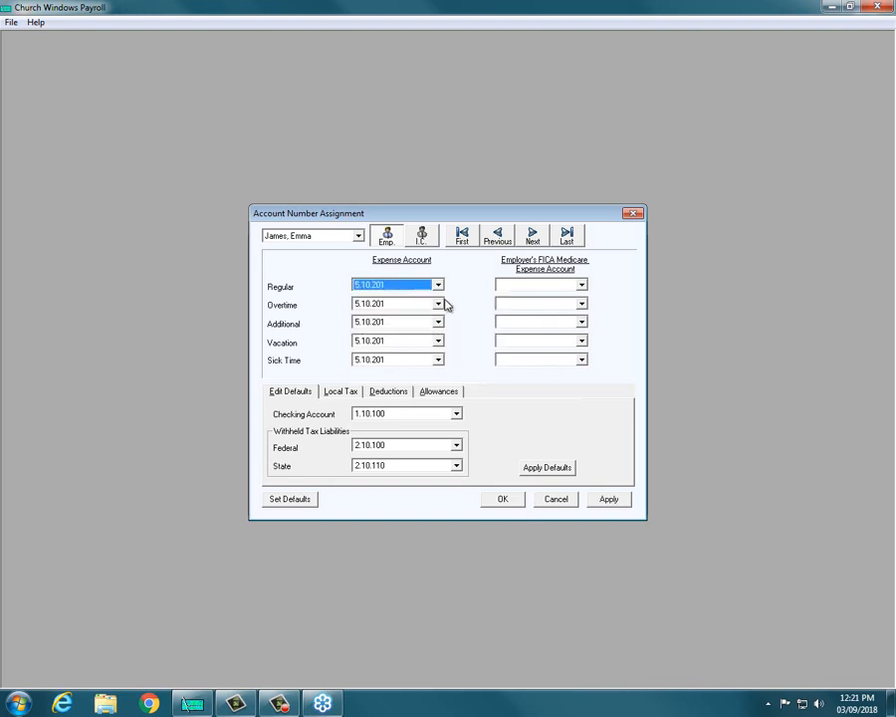
Set the FICA Medicare expense account to 5.10.345
{"action": "left_click", "coordinate": [581, 285]}
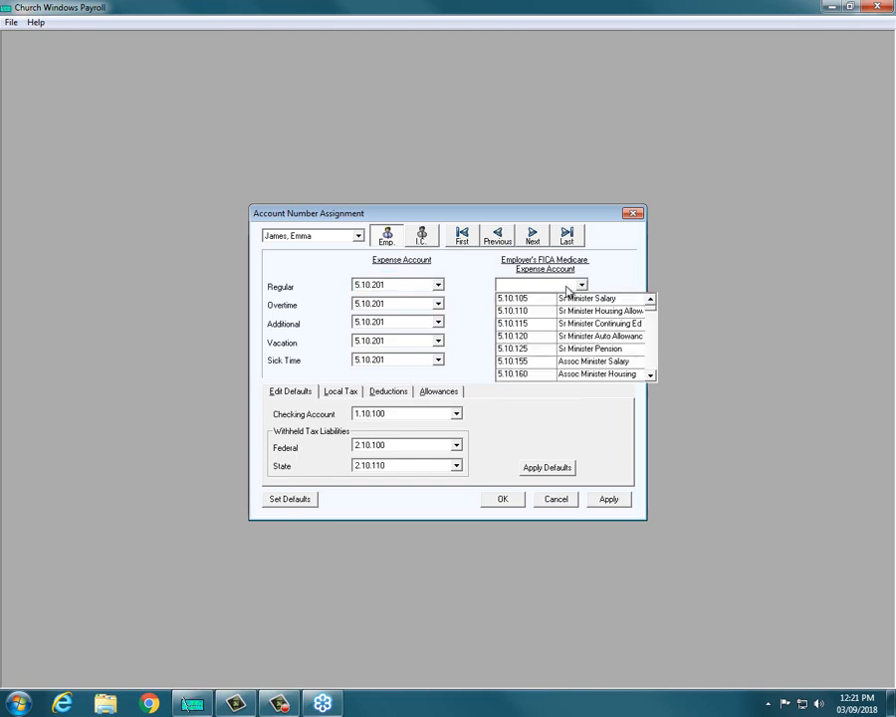
{"action": "left_click", "coordinate": [650, 363]}
{"action": "left_click", "coordinate": [650, 363]}
{"action": "left_click", "coordinate": [650, 363]}
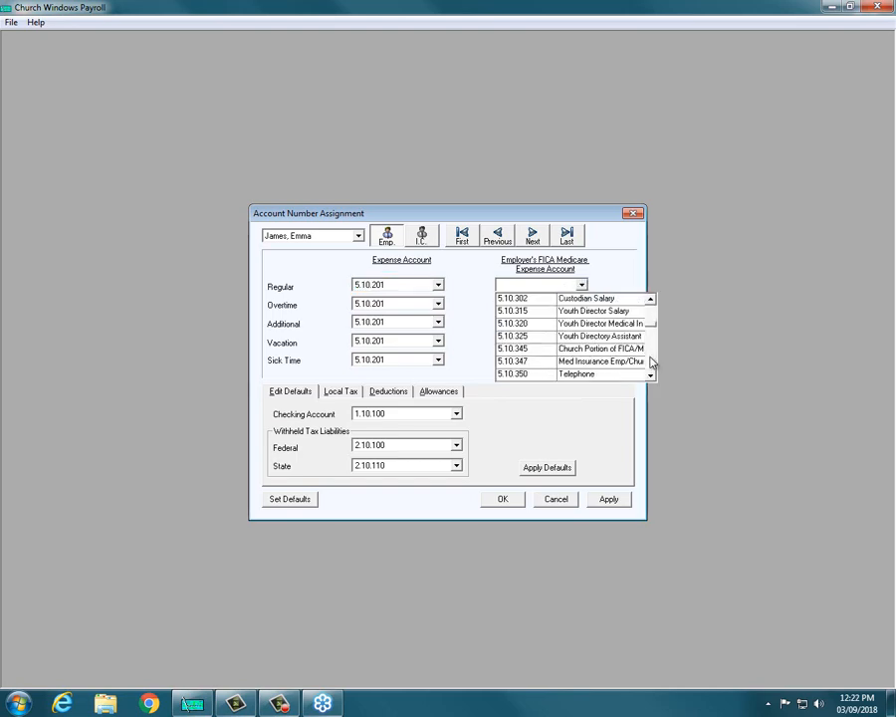
{"action": "left_click", "coordinate": [597, 349]}
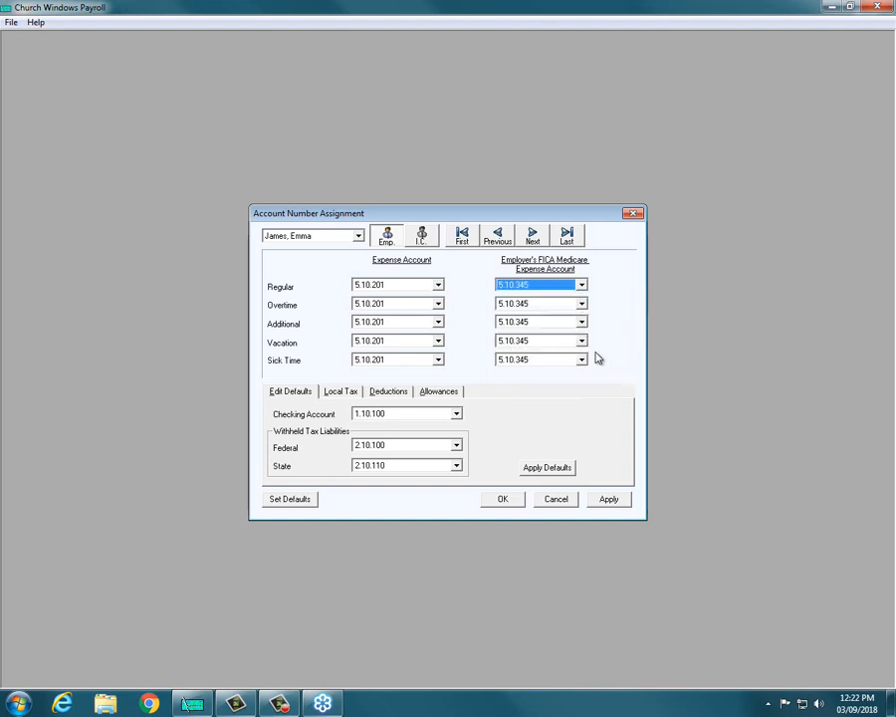
{"action": "left_click", "coordinate": [384, 392]}
Link Health Ins to account 2.10.140 Health/Life Insurance Payable, apply, and close
{"action": "left_click", "coordinate": [543, 418]}
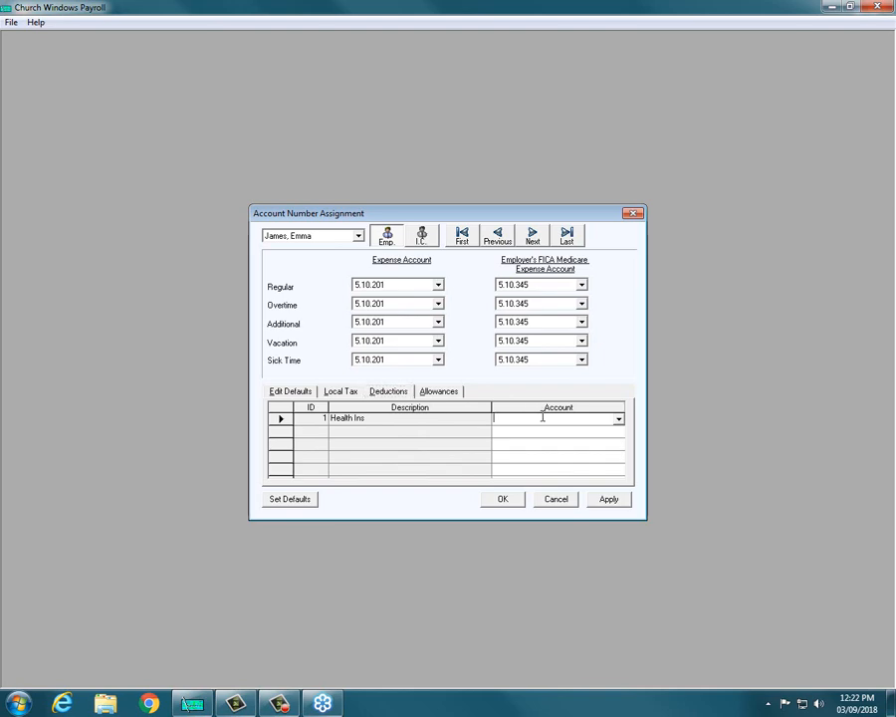
{"action": "left_click", "coordinate": [618, 420]}
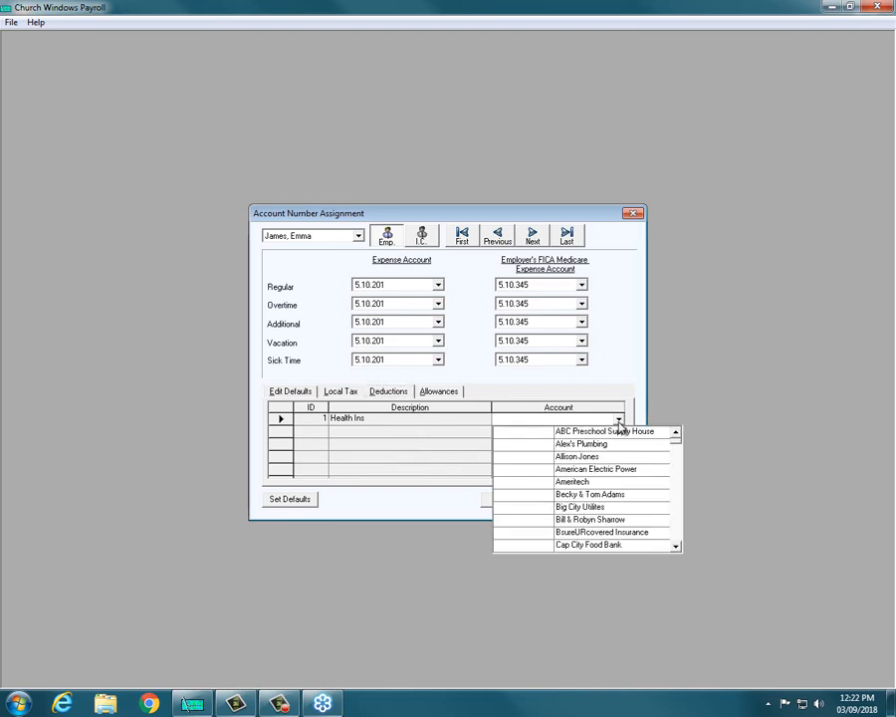
{"action": "left_click_drag", "start_coordinate": [679, 452], "coordinate": [678, 458]}
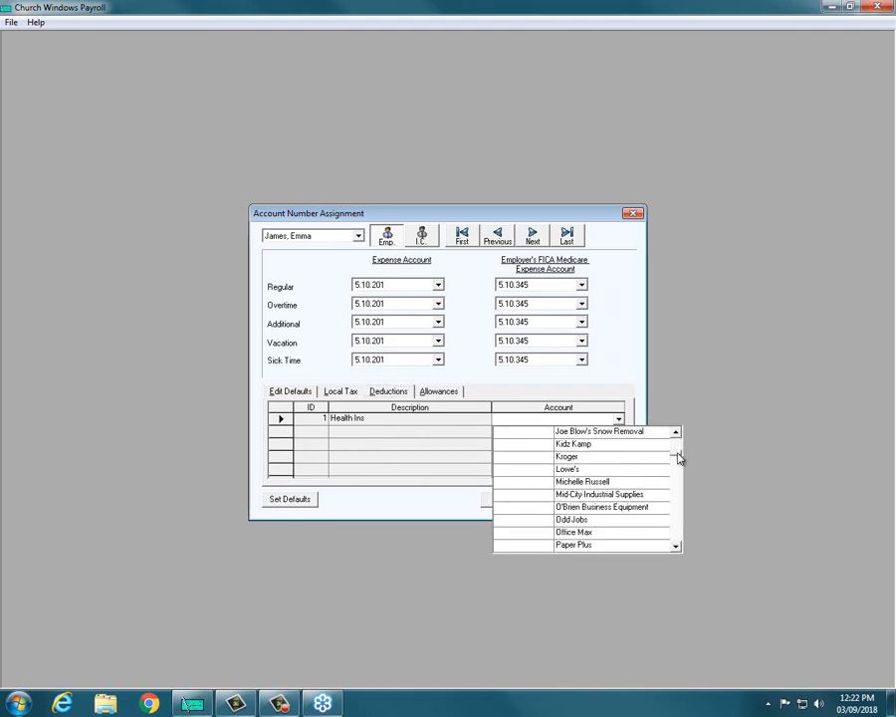
{"action": "left_click", "coordinate": [678, 486]}
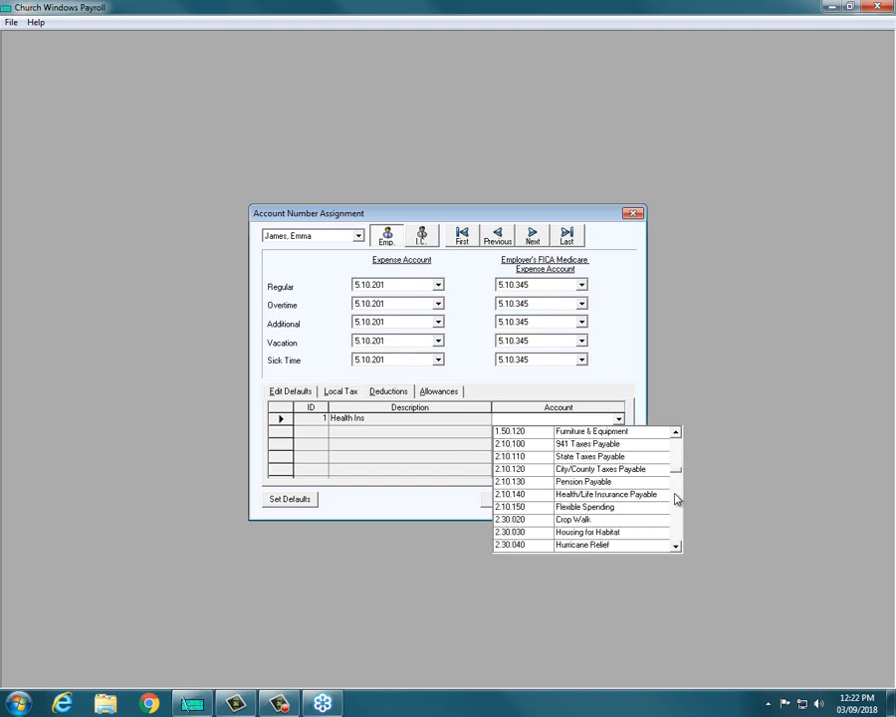
{"action": "left_click", "coordinate": [564, 494]}
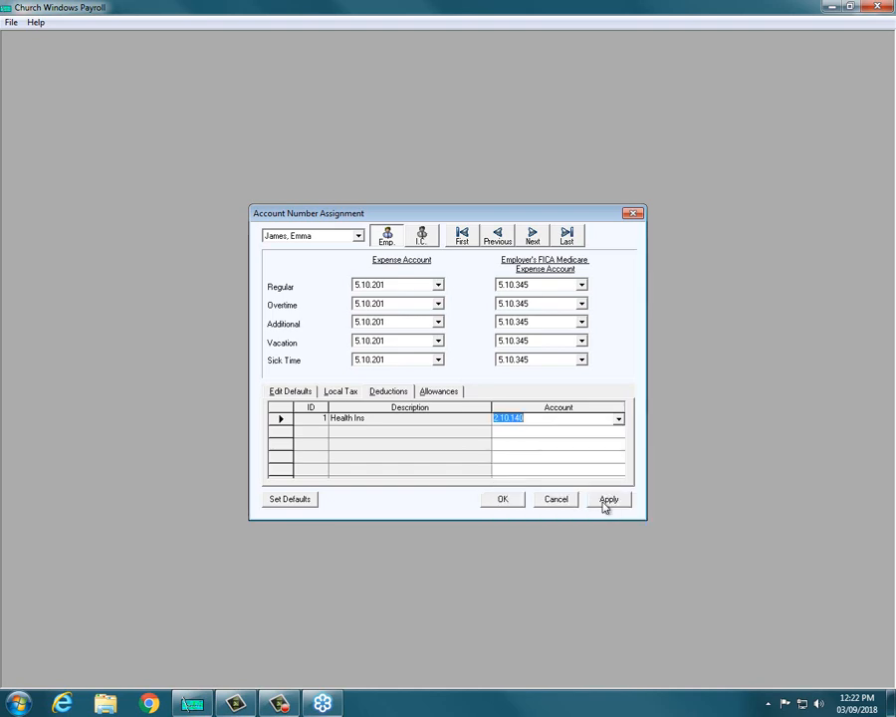
{"action": "left_click", "coordinate": [605, 503]}
{"action": "left_click", "coordinate": [488, 502]}
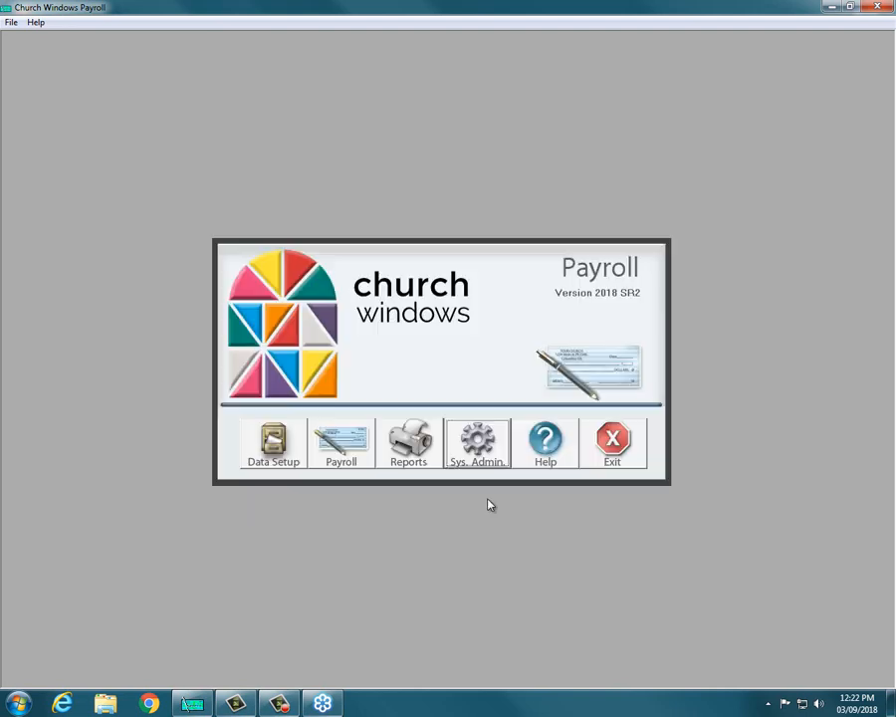